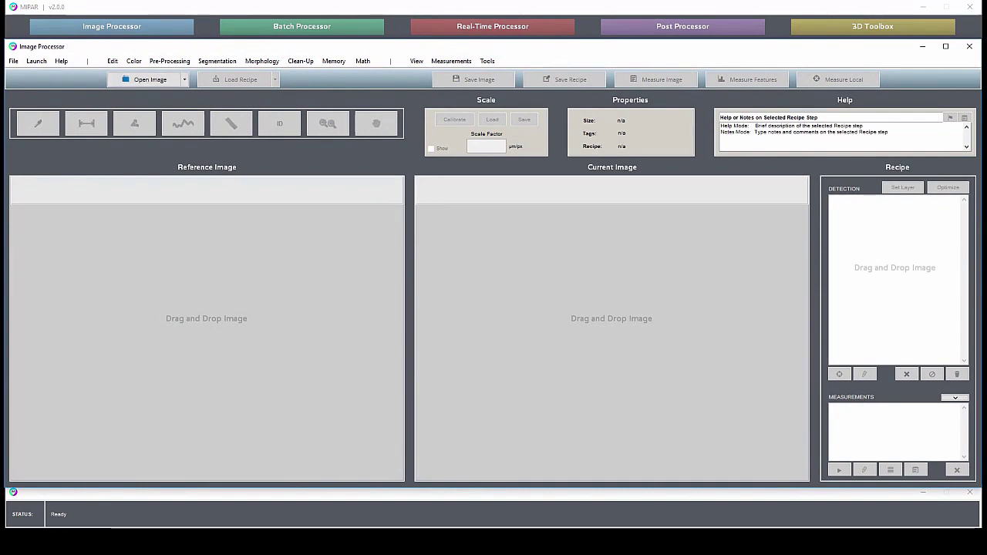
Load I3 20 kx.TIF and the gamma prime .rcp recipe, then view the step 20 Uniform Dilation result.
key(alt+Tab)
drag(337, 115, 148, 291)
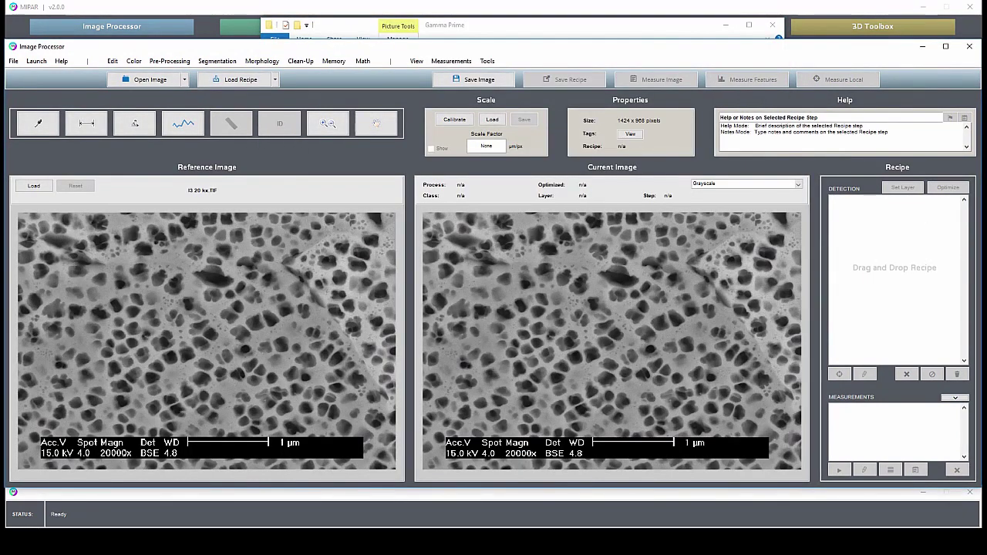
key(alt+Tab)
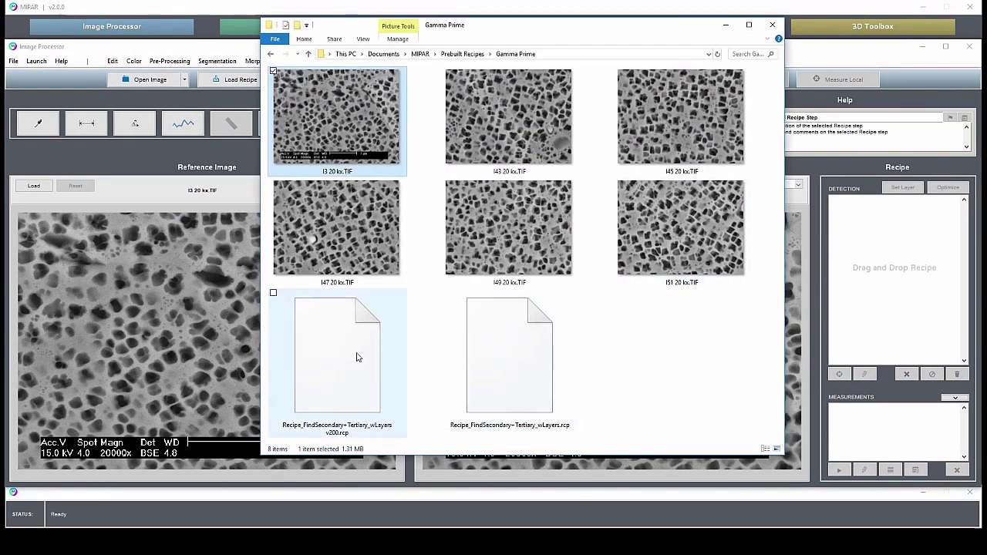
drag(357, 348, 870, 249)
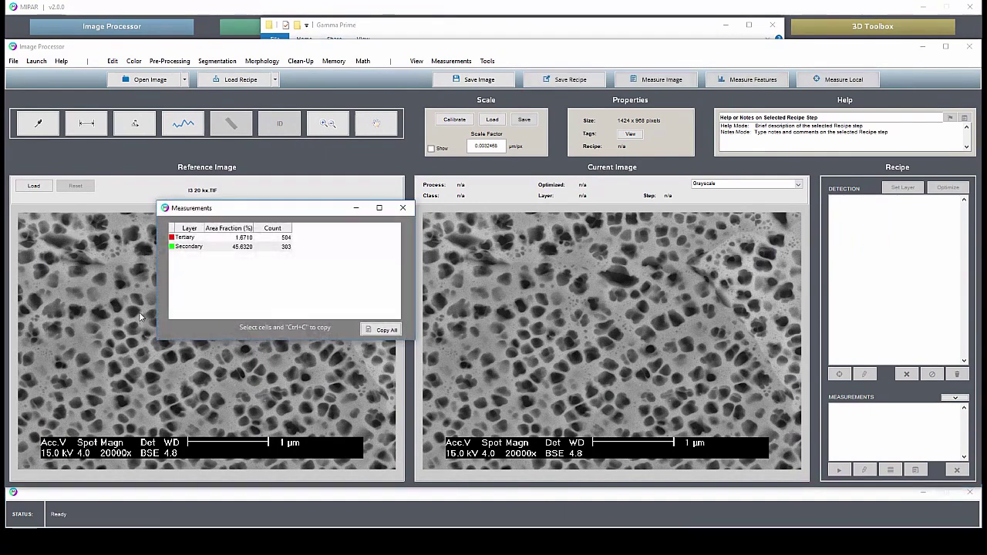
click(402, 209)
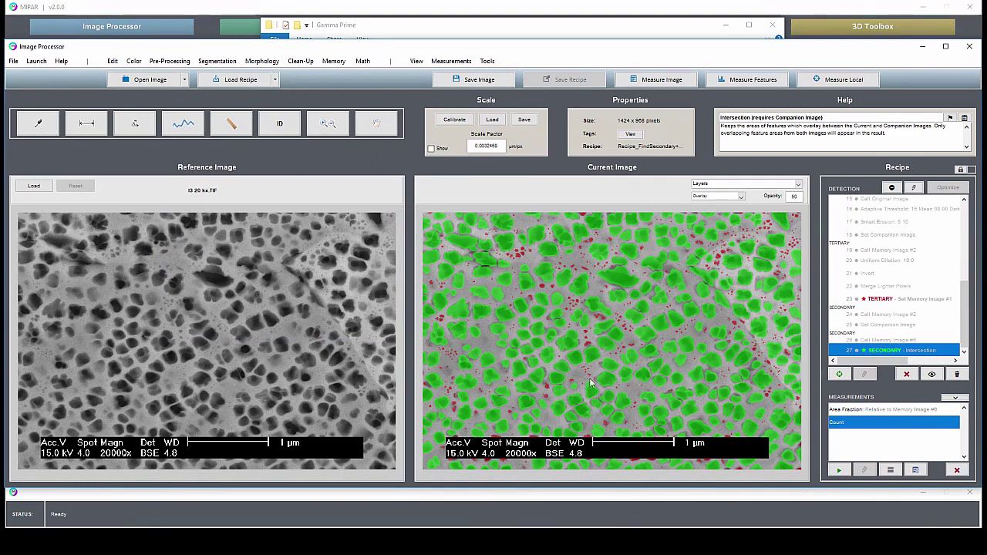
click(887, 261)
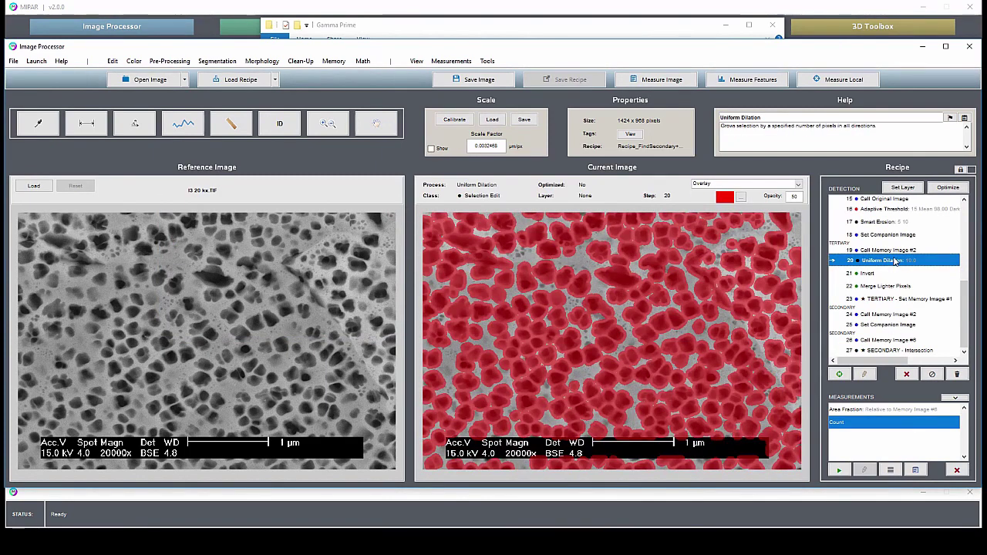
Zoom into the micrograph and draw a line measurement spanning about 1.31 µm between features.
click(328, 124)
click(141, 271)
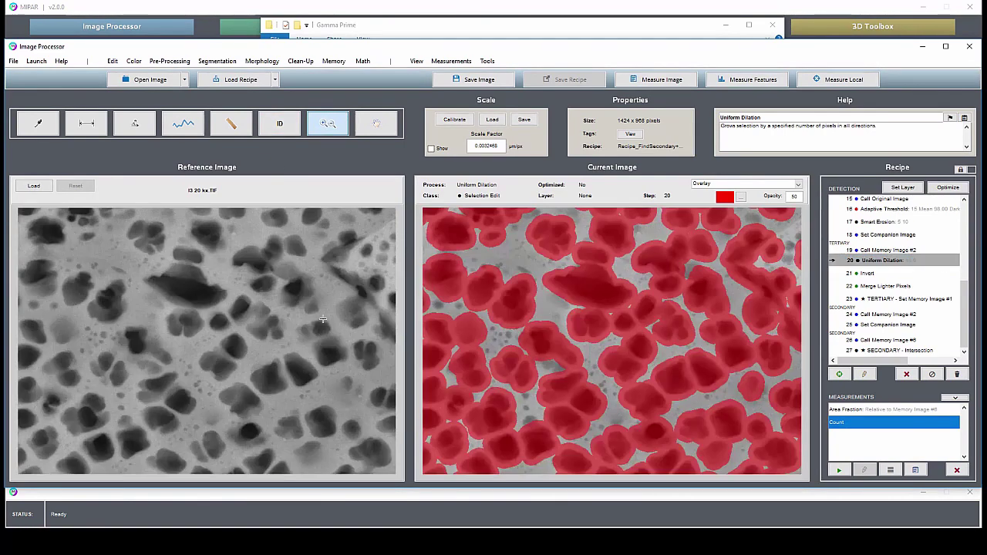
click(376, 124)
drag(324, 308, 177, 337)
scroll(220, 287, down, 4)
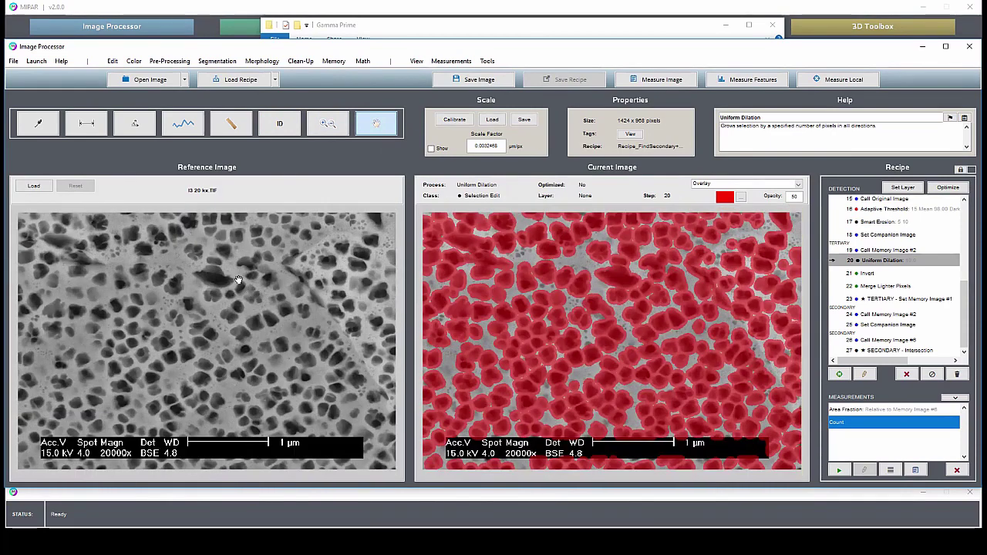
click(89, 126)
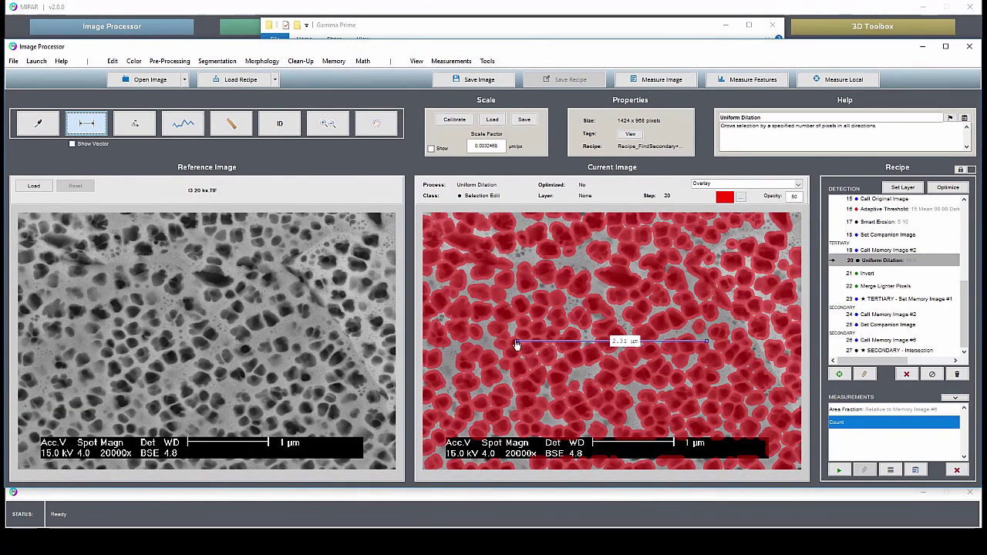
drag(517, 347, 602, 321)
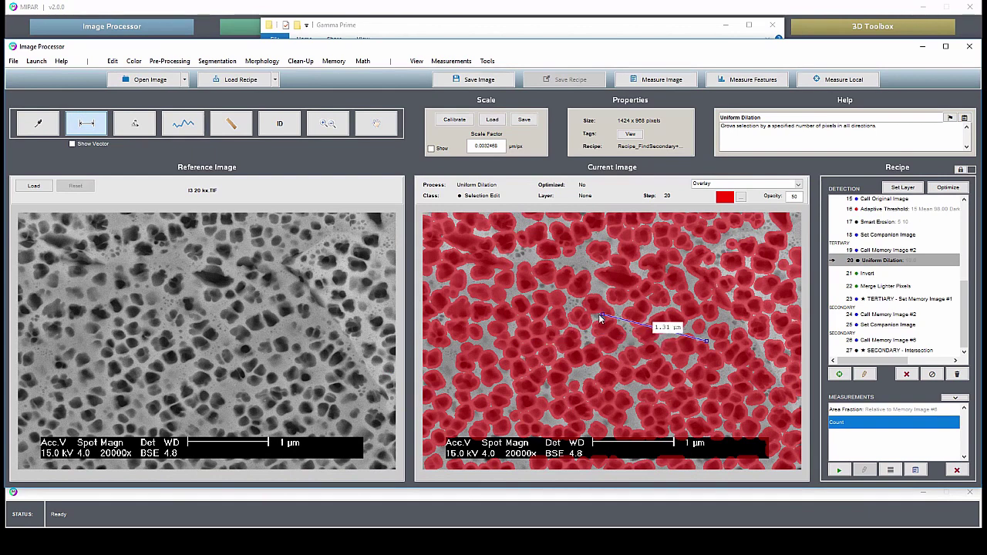
click(456, 122)
Auto-detect the 1 µm scale bar on the opened image and accept 0.0032468 µm/px.
click(450, 228)
click(361, 379)
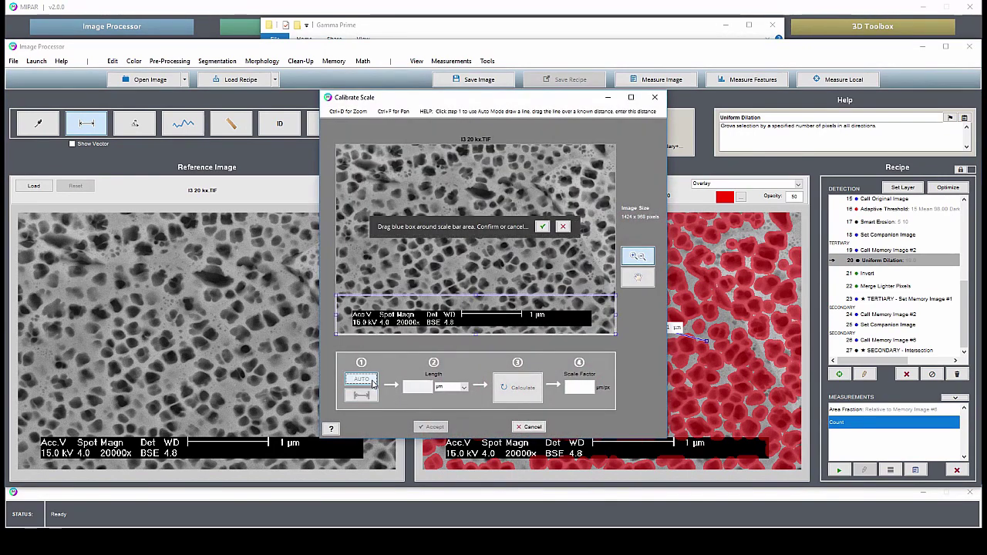
click(543, 227)
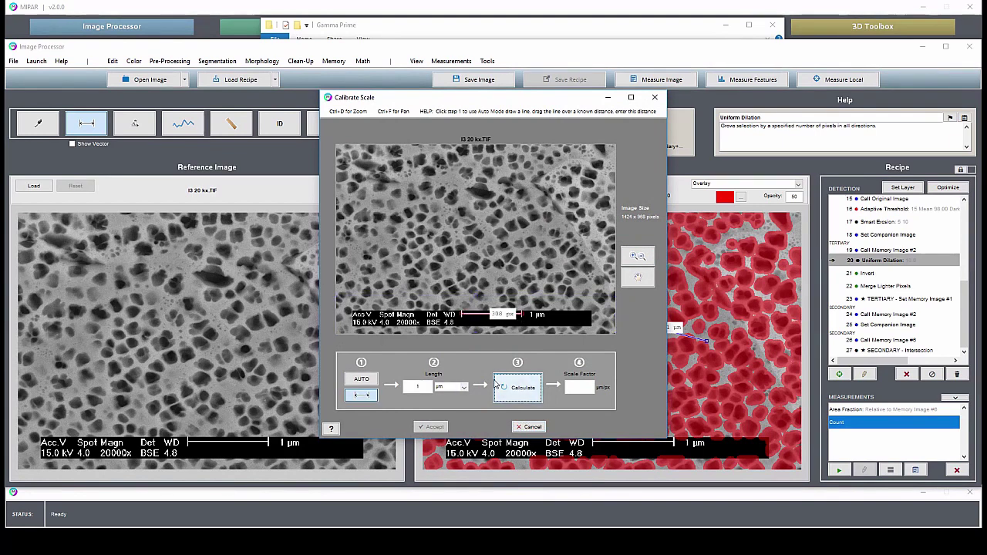
click(518, 387)
click(432, 427)
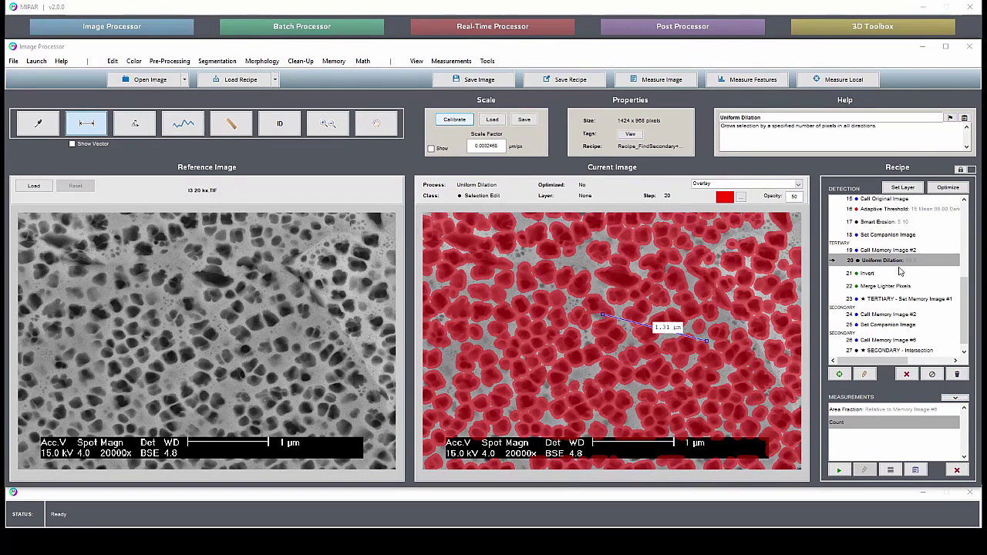
Turn recipe step 5 into a blue layer named ROI.
scroll(914, 266, up, 5)
click(923, 255)
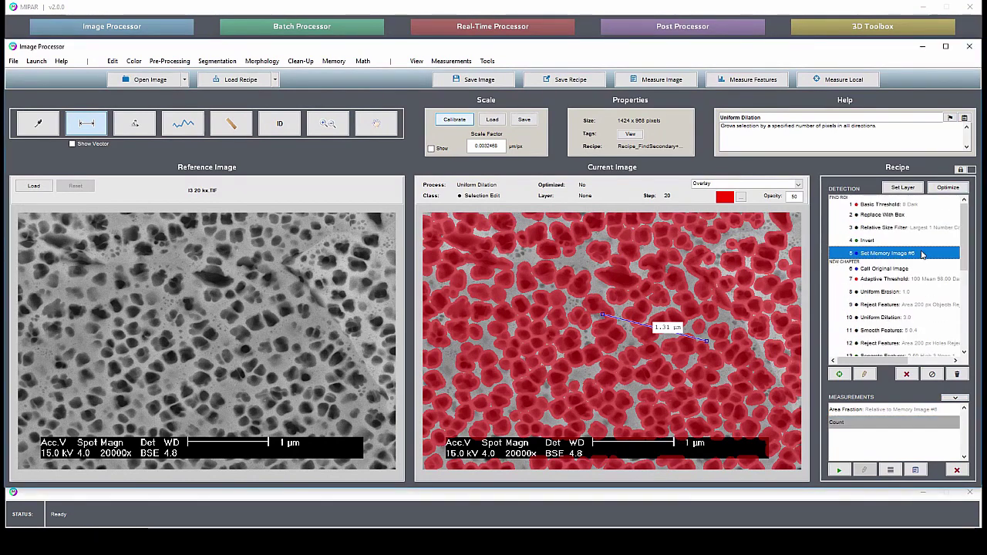
click(904, 188)
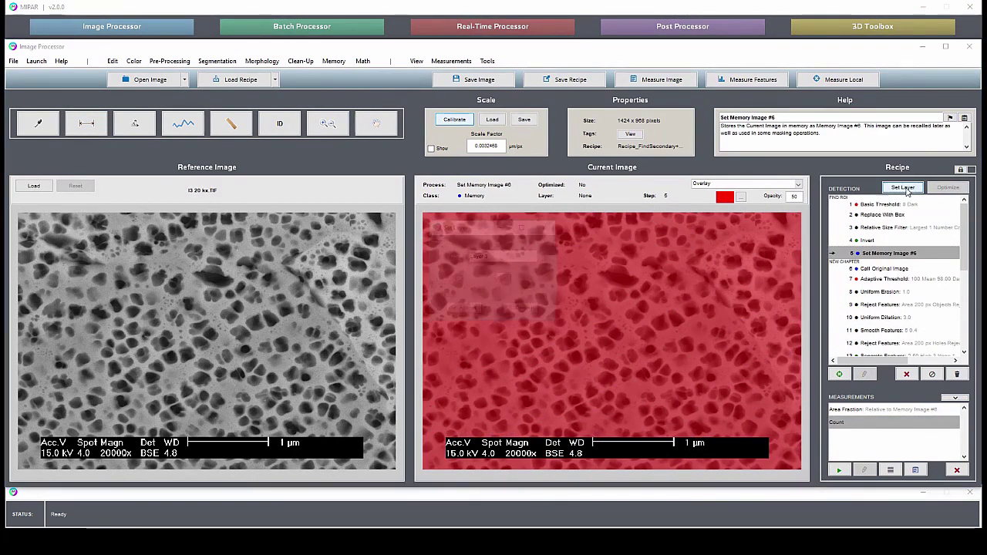
text(F)
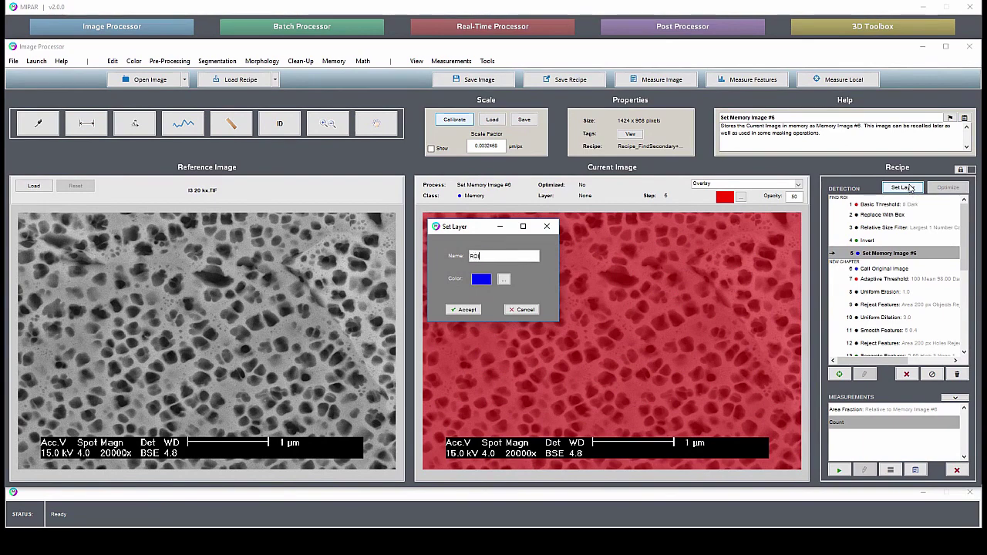
text(OI)
key(Return)
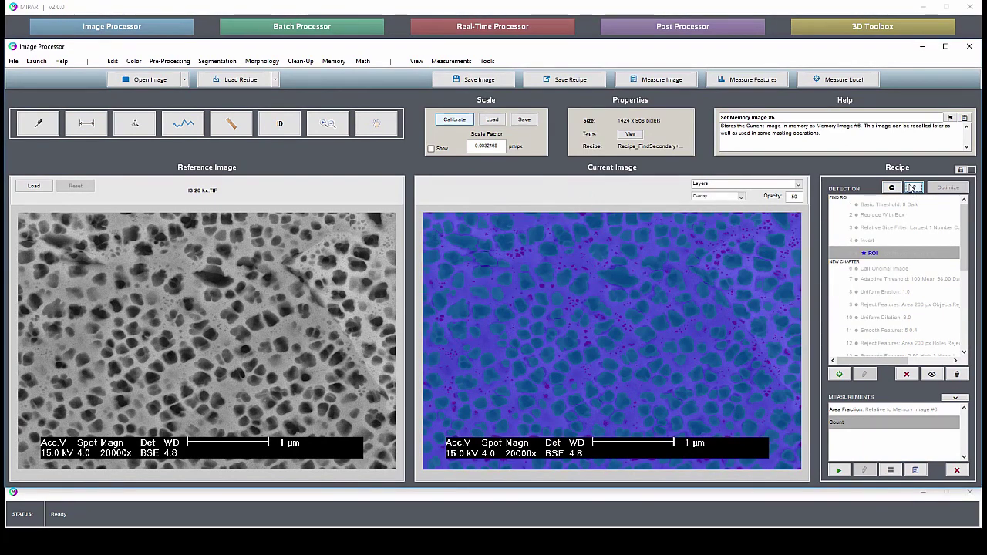
Review the ROI, TERTIARY and SECONDARY layer steps with colour-coded layers displayed.
click(921, 254)
scroll(922, 262, down, 5)
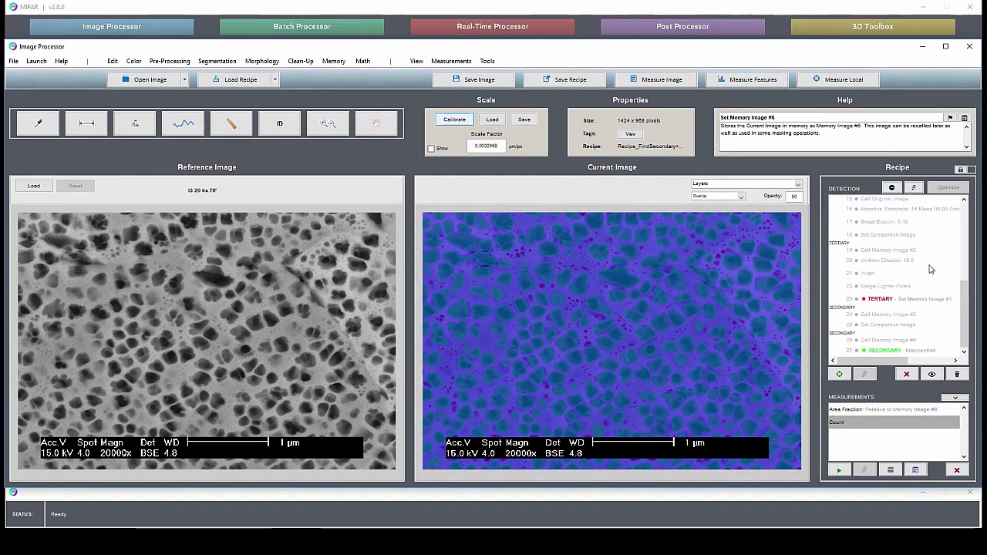
click(919, 298)
click(920, 350)
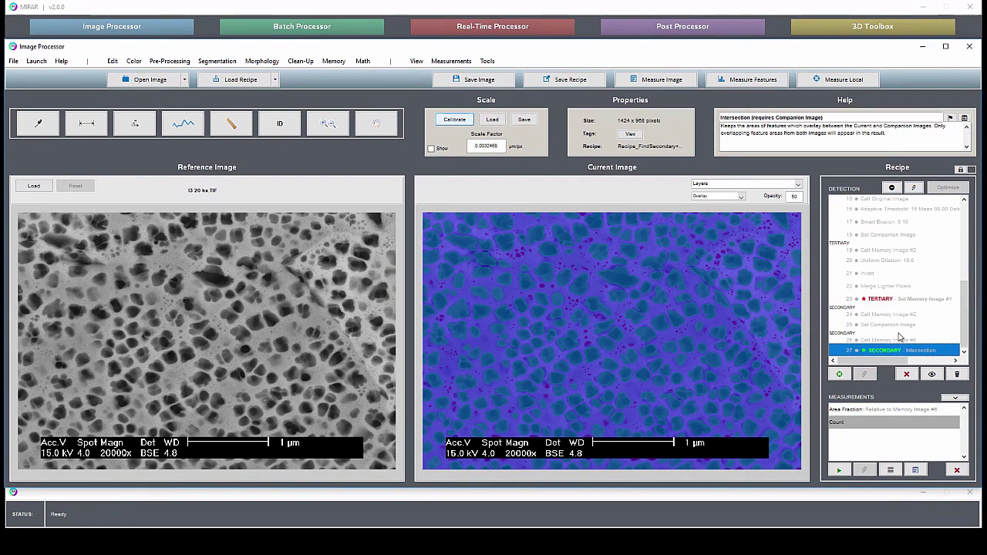
scroll(901, 337, up, 5)
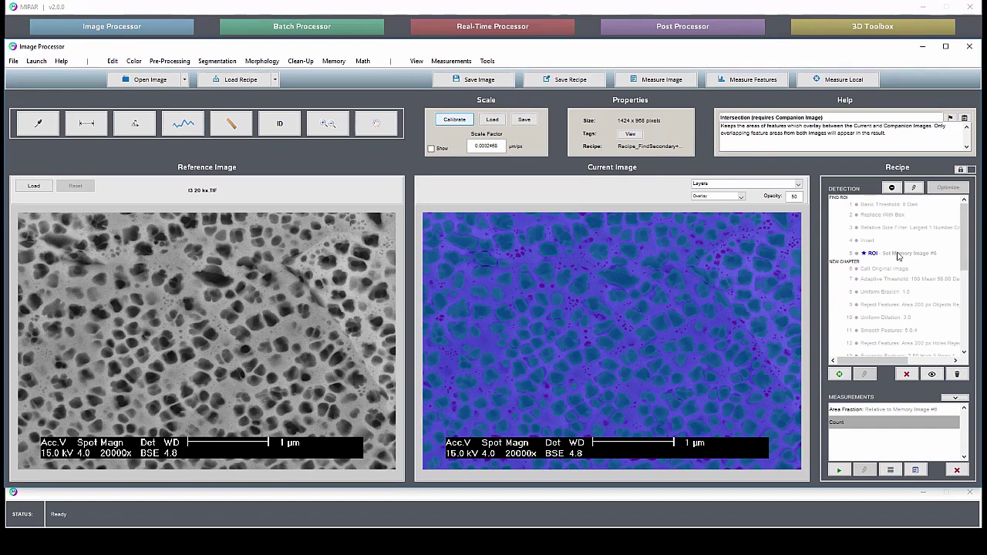
click(899, 254)
click(933, 375)
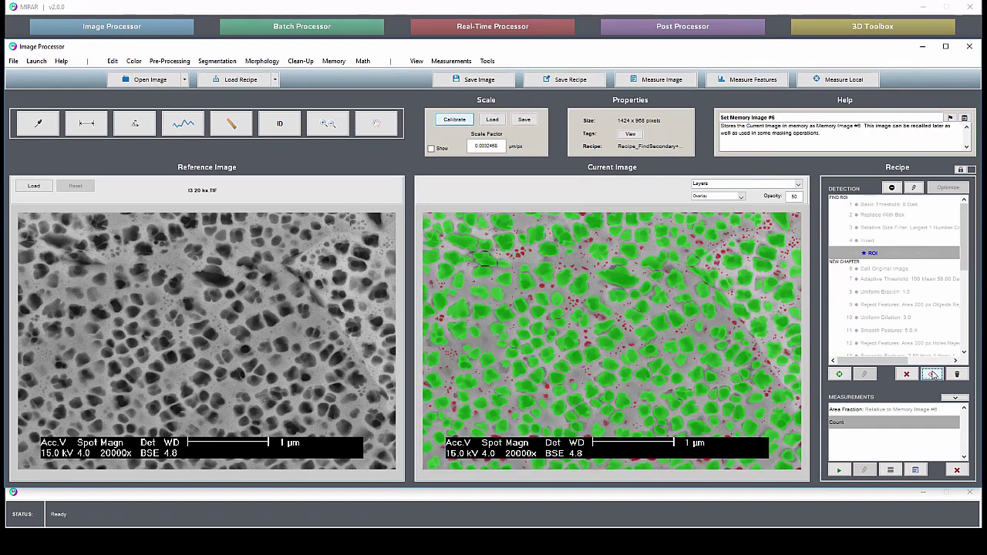
click(913, 318)
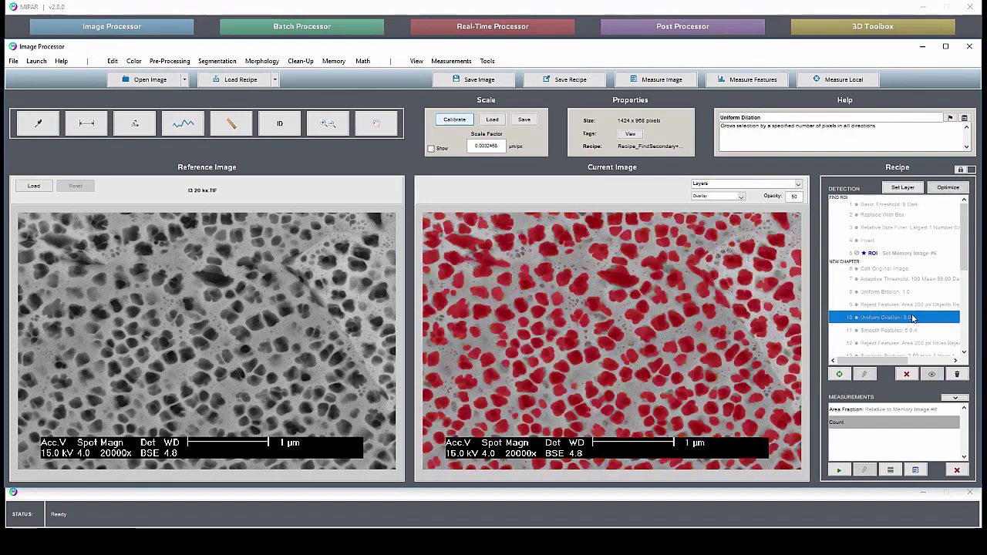
View the TERTIARY and SECONDARY steps and switch the image display to colour-coded Layers.
scroll(910, 316, down, 5)
click(908, 301)
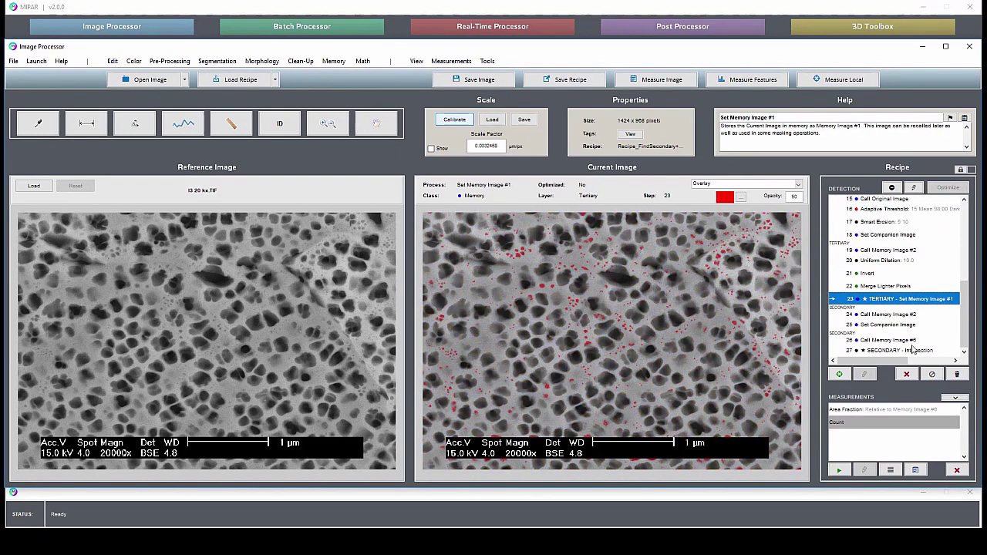
click(913, 350)
click(753, 184)
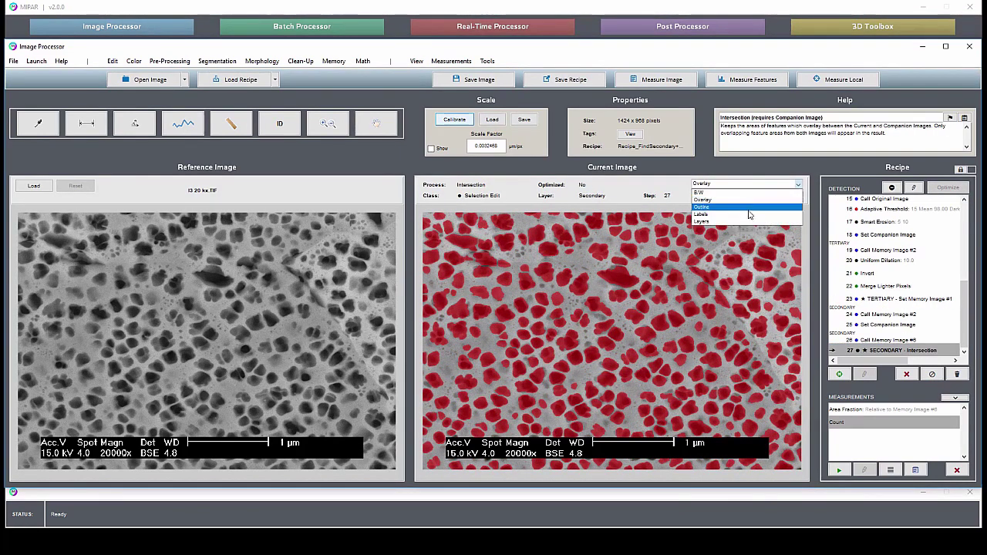
click(749, 222)
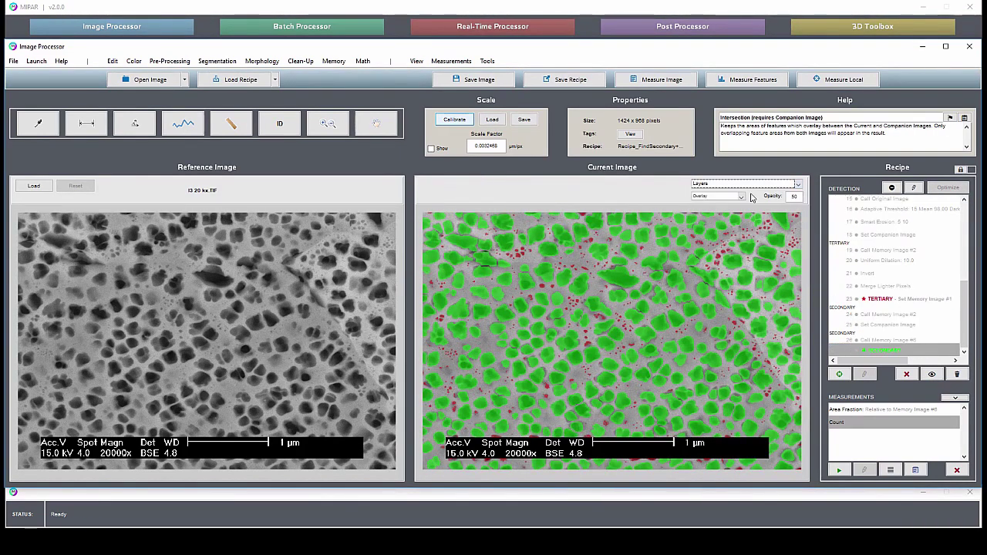
click(753, 184)
click(756, 199)
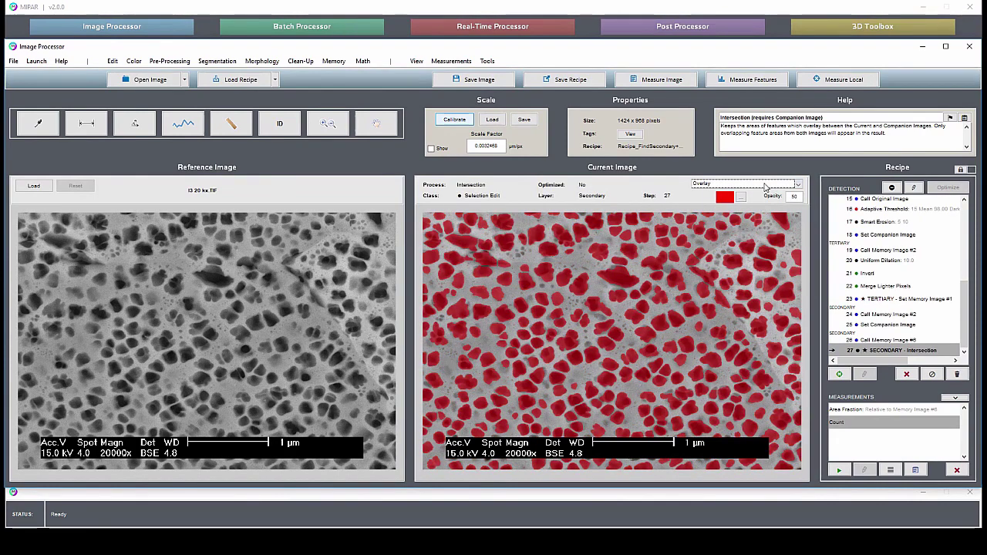
click(757, 185)
click(760, 223)
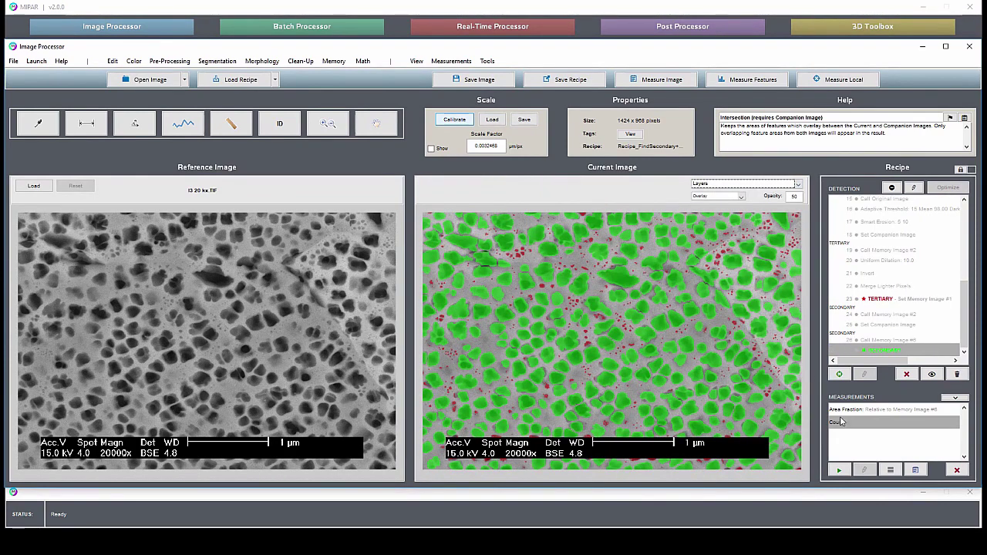
Run Area Fraction, giving Tertiary 1.6710%, Secondary 45.6320%, ROI 100%, with Layers shown.
click(867, 411)
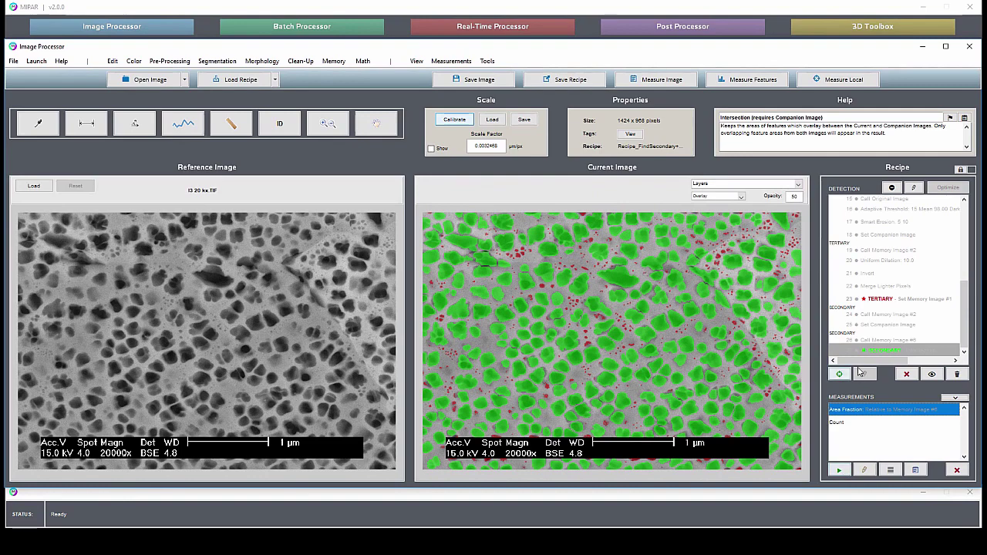
click(840, 470)
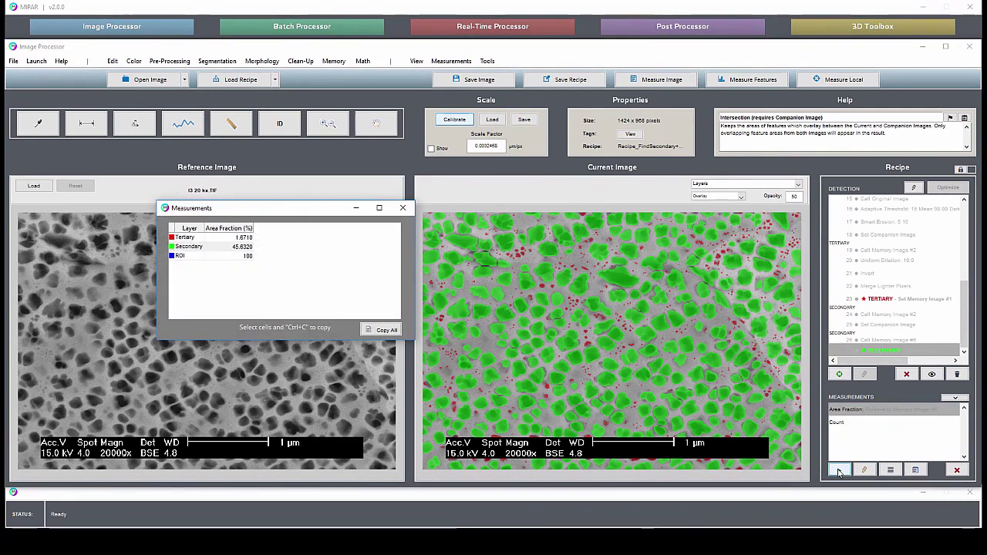
click(748, 184)
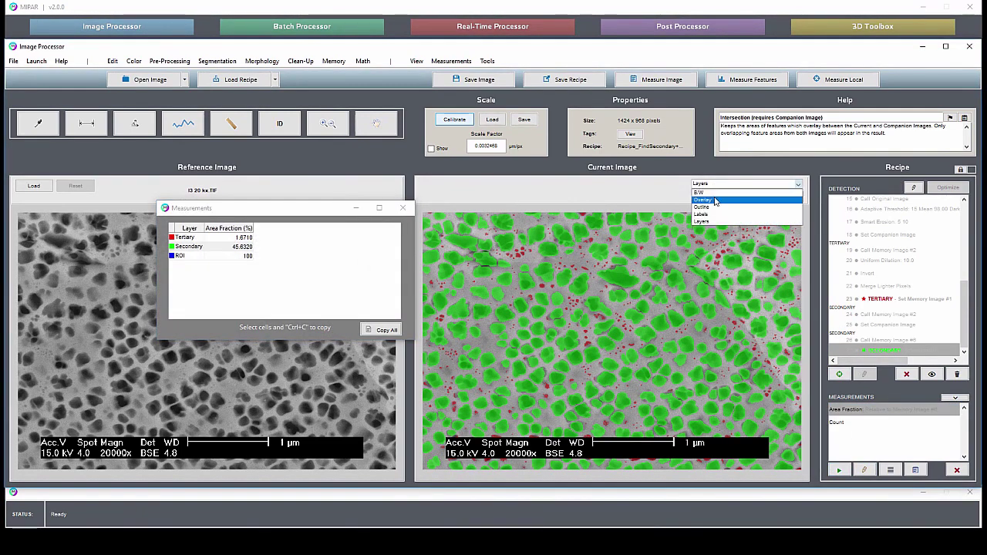
click(741, 191)
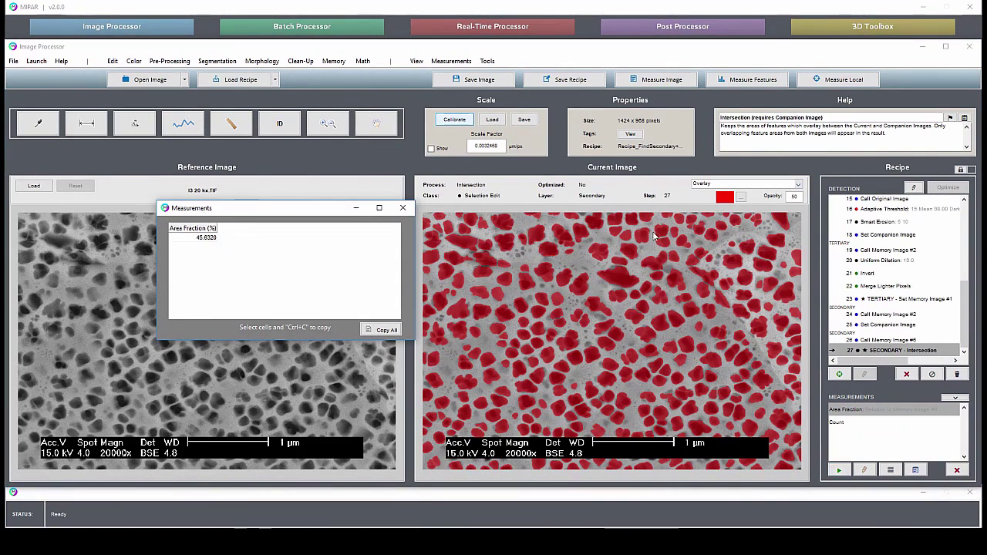
click(704, 185)
click(702, 222)
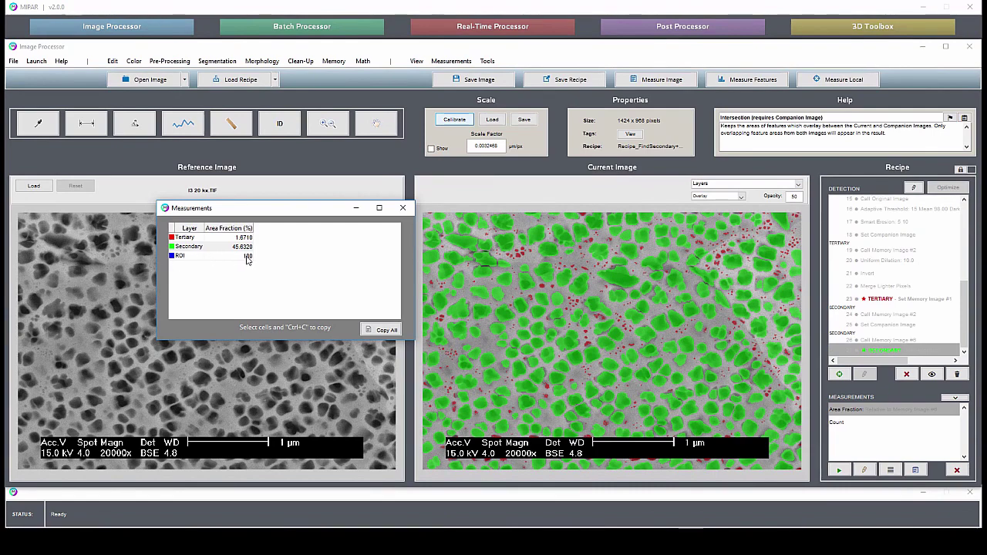
Exclude ROI from Area Fraction and Count, then rerun to measure only Tertiary and Secondary.
click(403, 208)
click(890, 470)
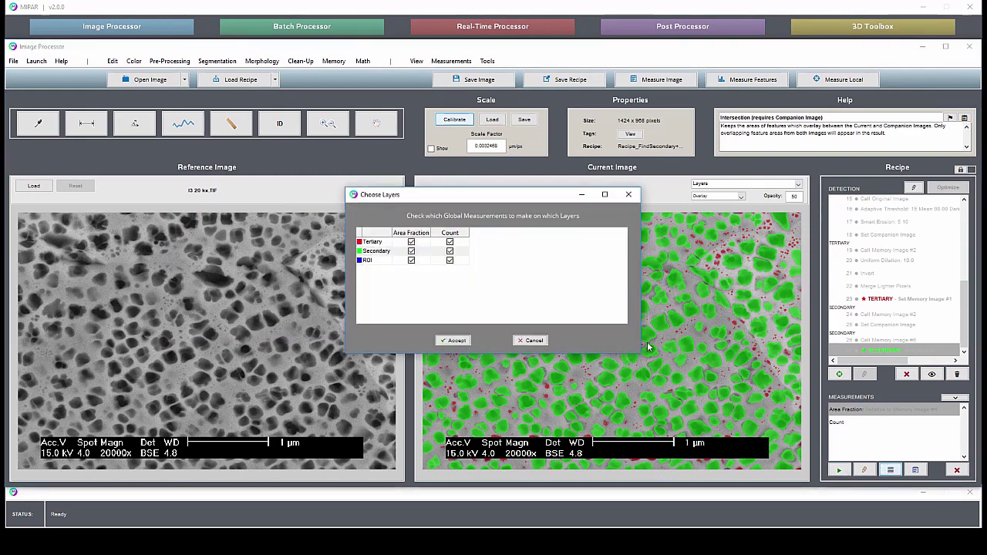
click(411, 261)
click(450, 261)
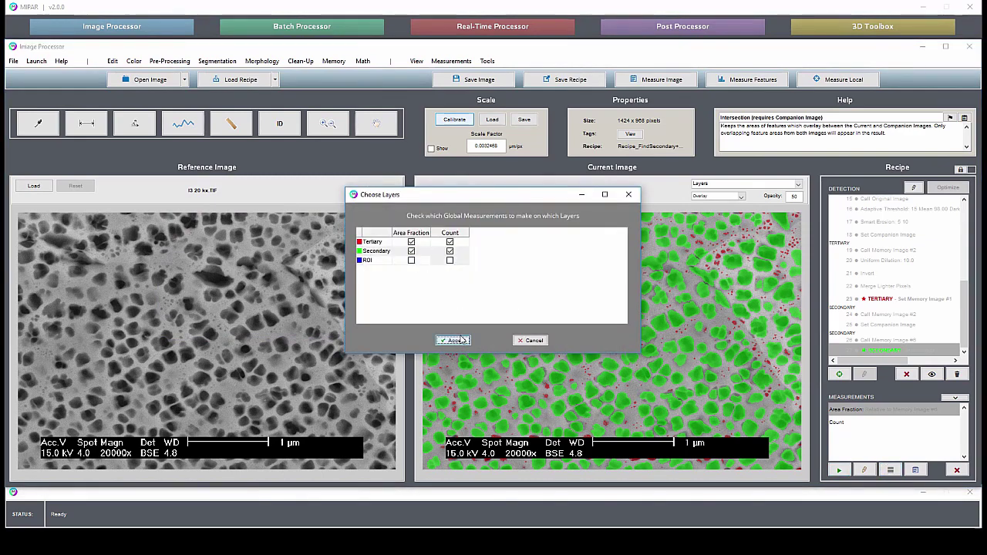
click(453, 340)
click(840, 470)
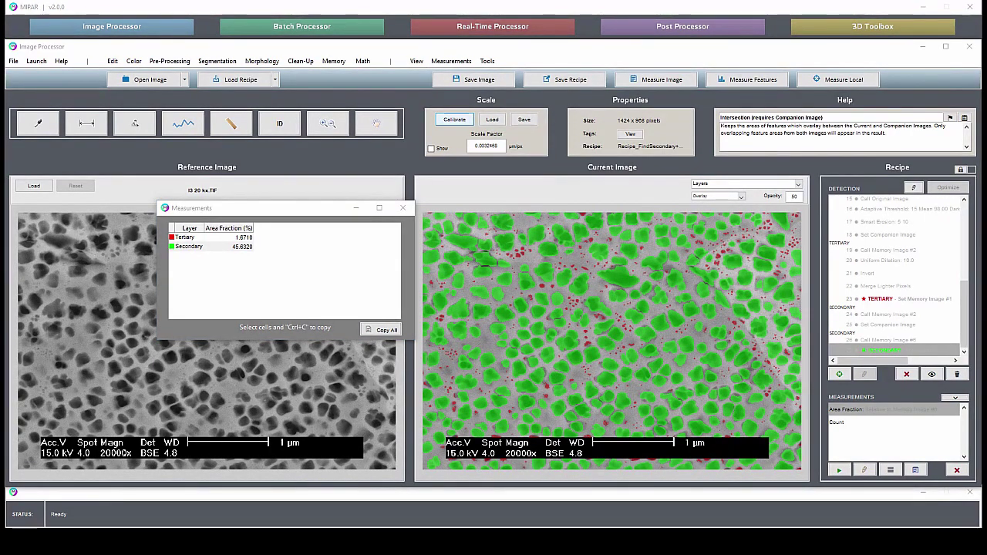
Preview steps 20 Uniform Dilation and 22 Merge Lighter Pixels, then select the Adaptive Threshold step.
click(885, 261)
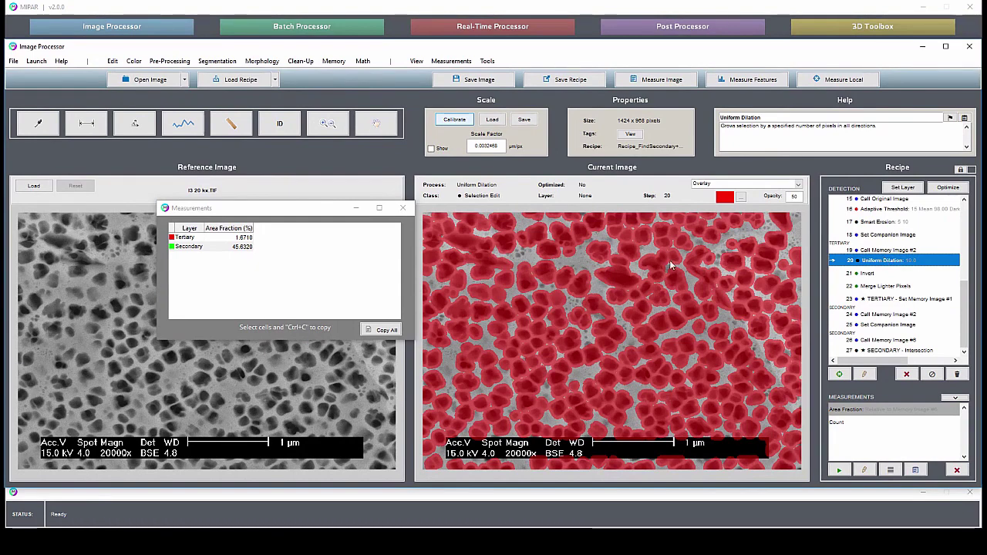
click(900, 287)
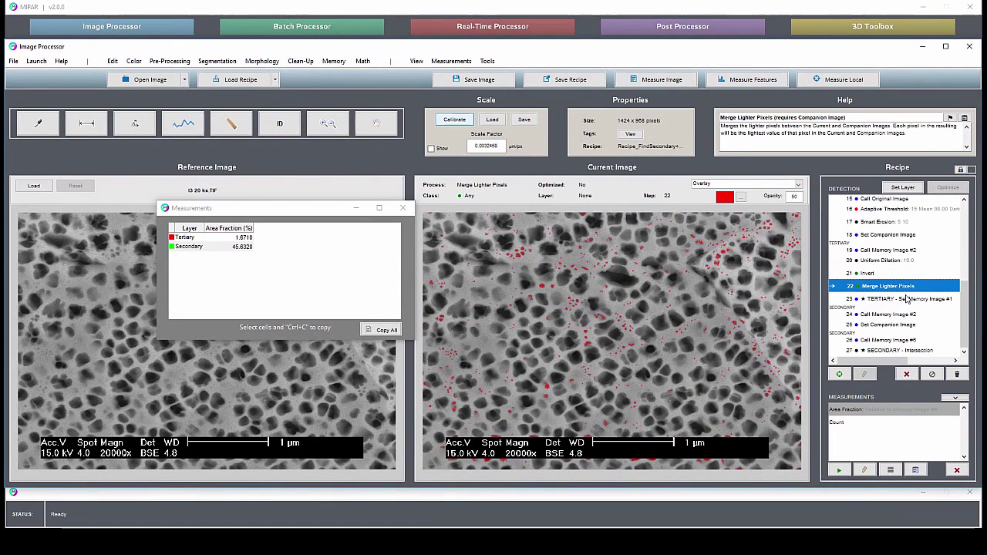
scroll(908, 301, up, 5)
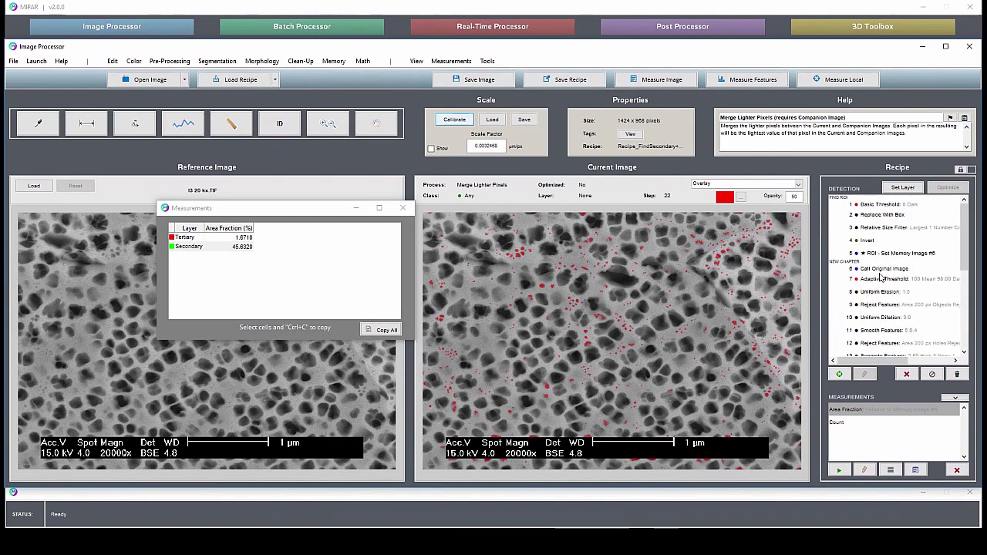
click(882, 279)
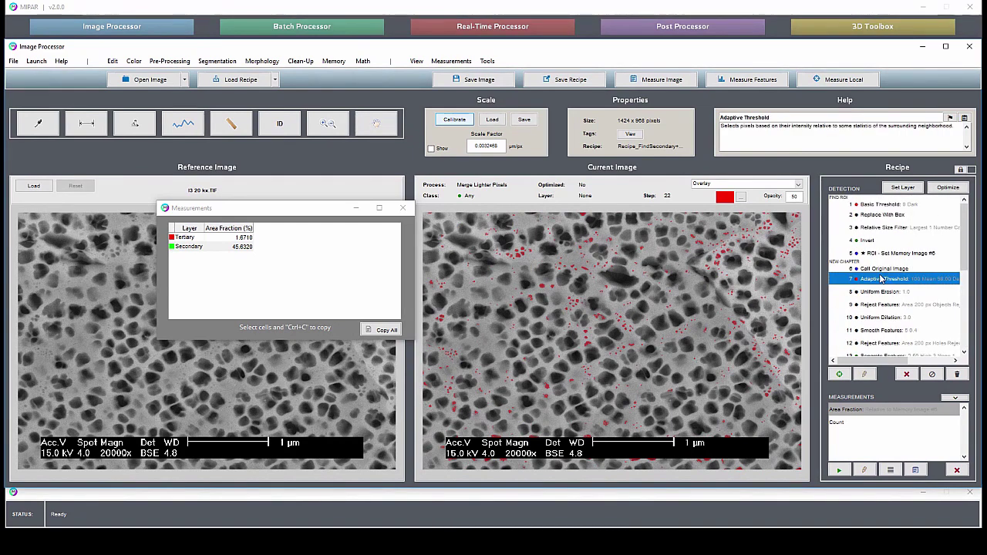
Insert an Average Blur step with window size 55 after step 6, Call Original Image.
click(876, 270)
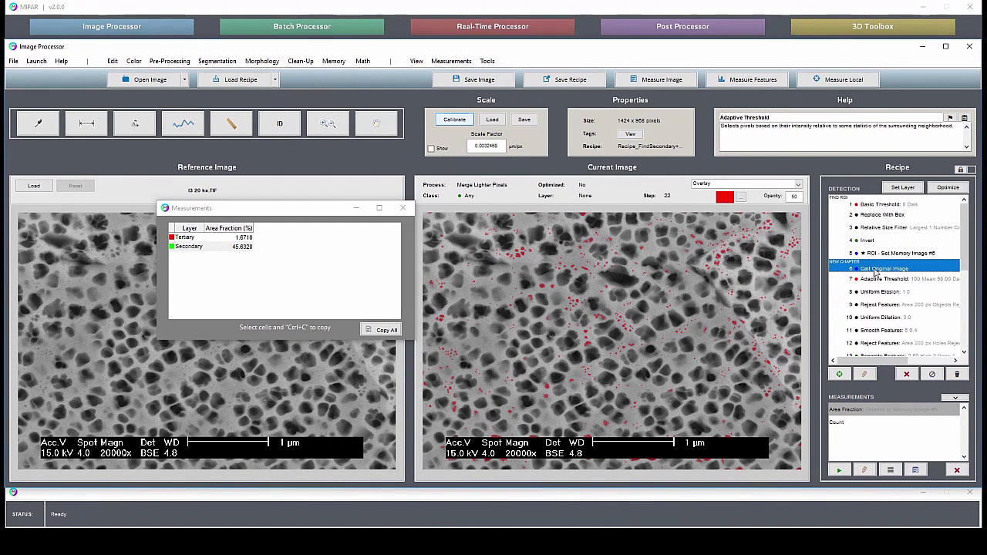
click(170, 61)
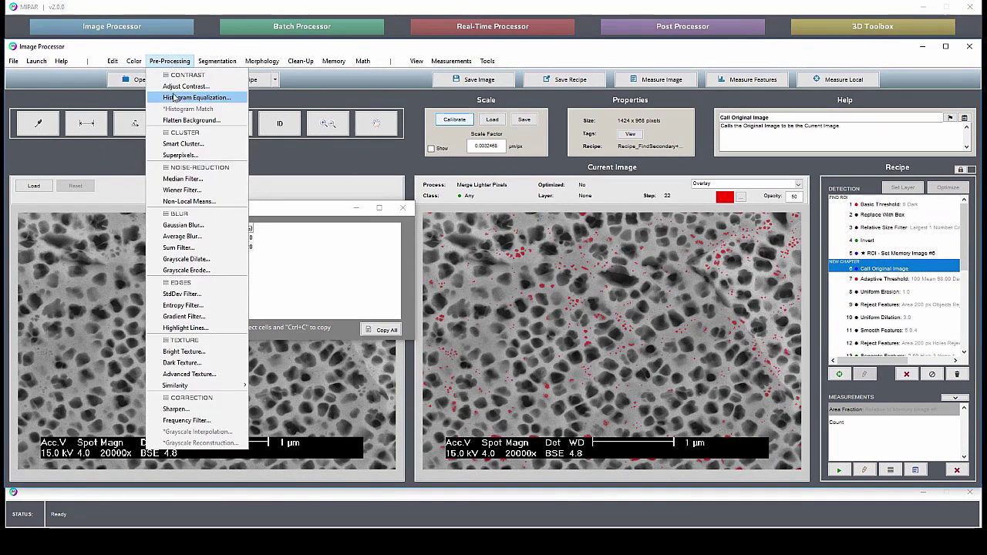
click(194, 236)
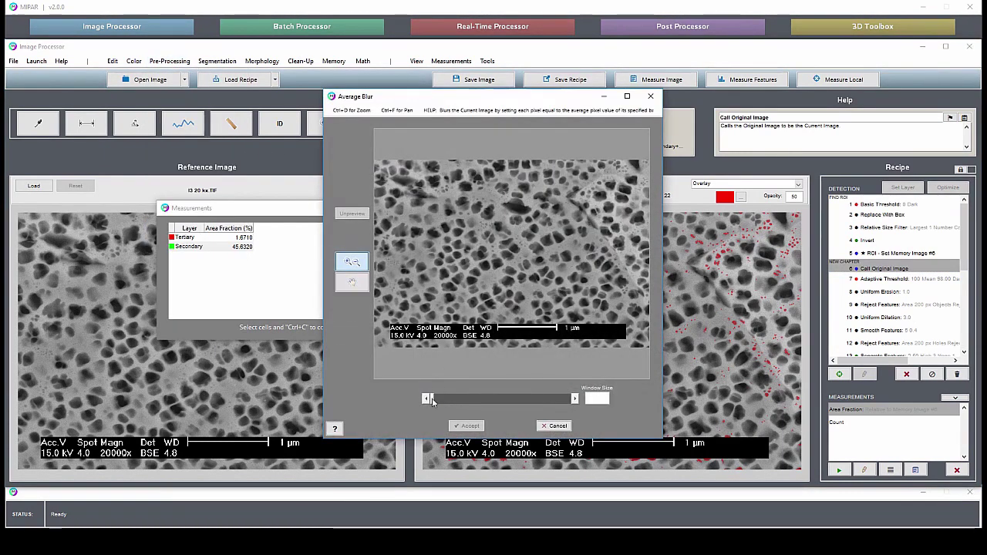
drag(430, 403, 434, 402)
click(467, 425)
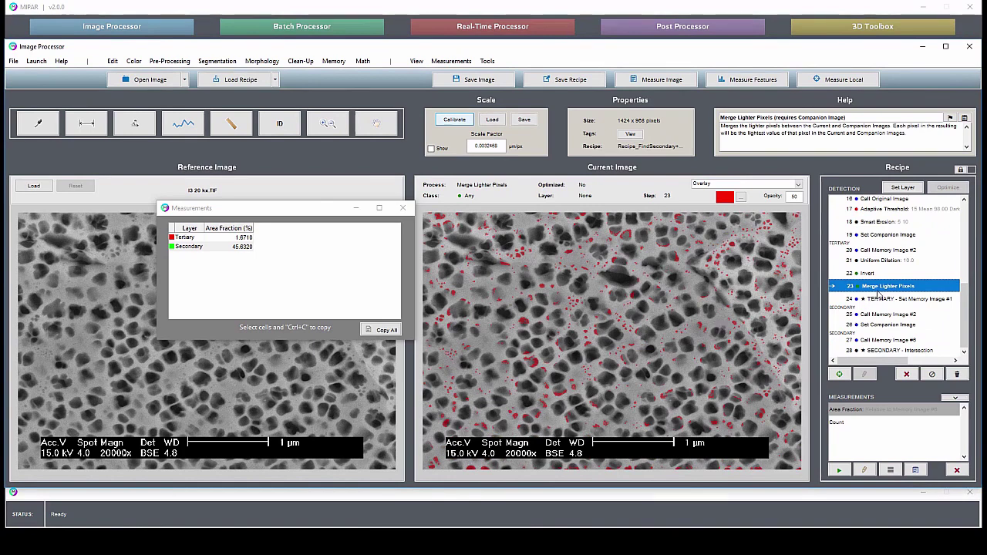
scroll(899, 301, up, 4)
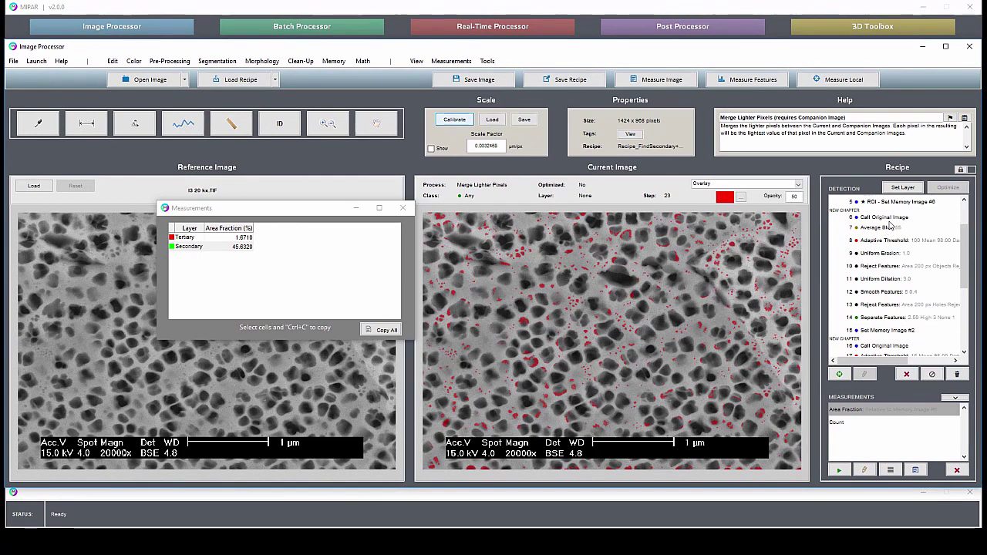
Disable the steps from Adaptive Threshold down and delete the Average Blur step.
click(887, 240)
click(933, 375)
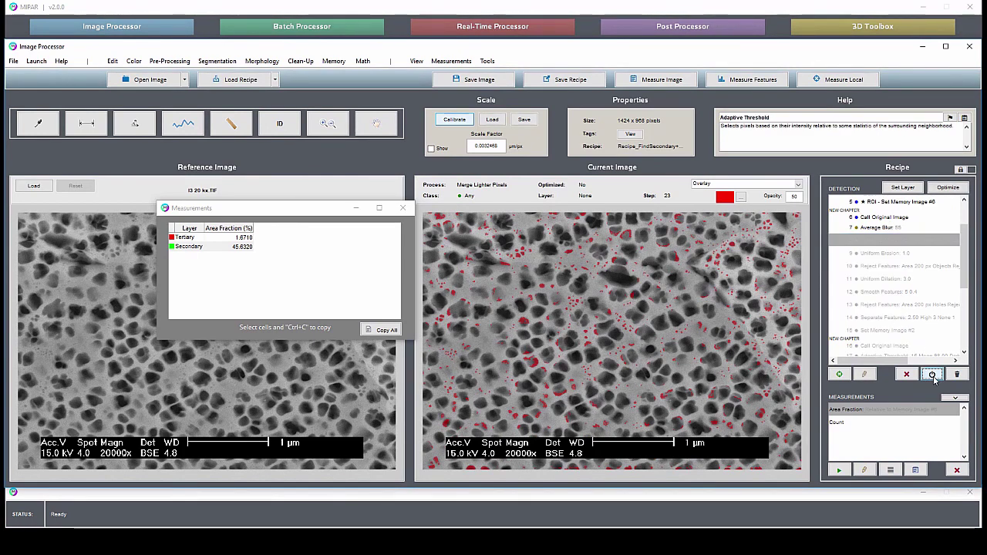
click(885, 228)
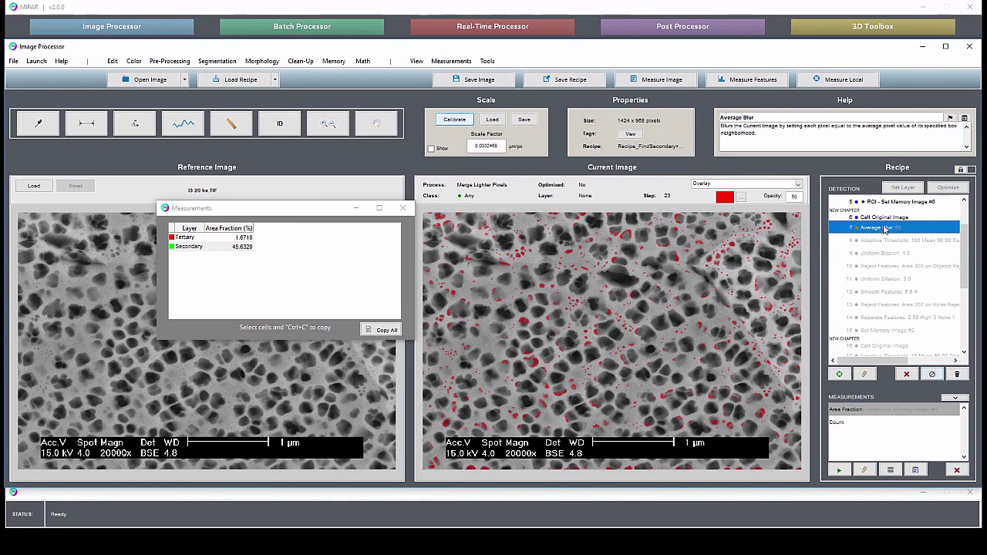
click(908, 375)
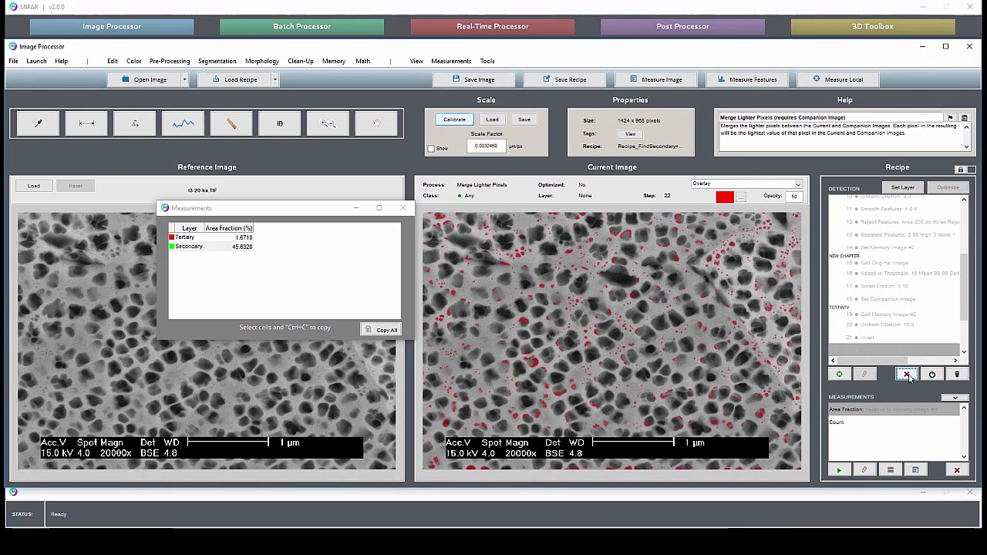
Re-enable the disabled steps from Adaptive Threshold through SECONDARY.
click(891, 301)
click(896, 280)
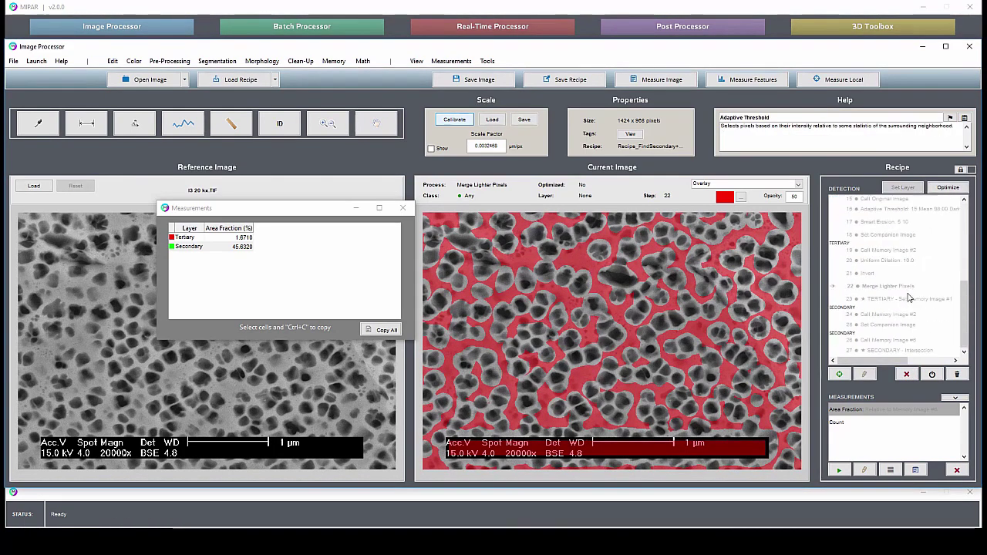
click(905, 351)
click(932, 374)
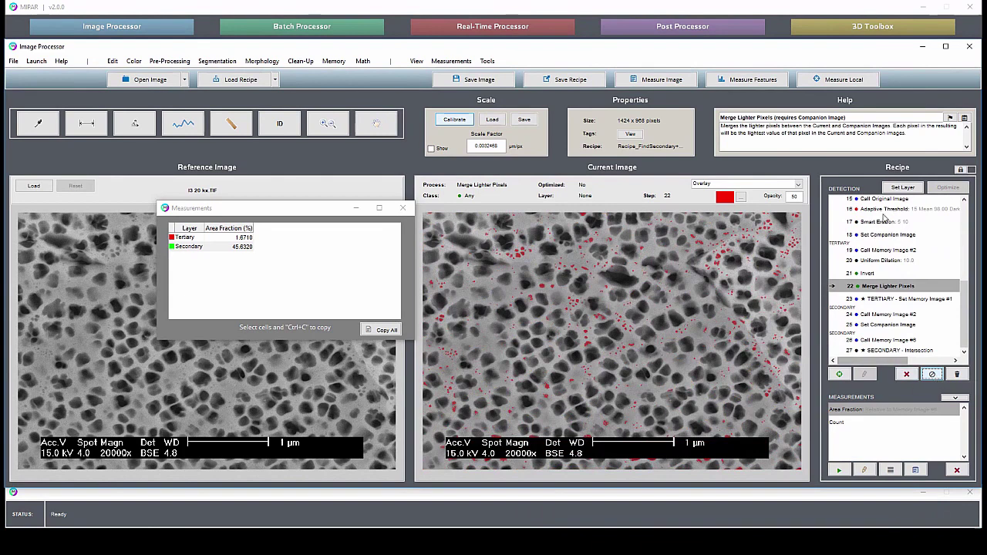
Delete recipe steps 17–27 except Set Companion Image, then undo to restore them.
drag(878, 222, 896, 372)
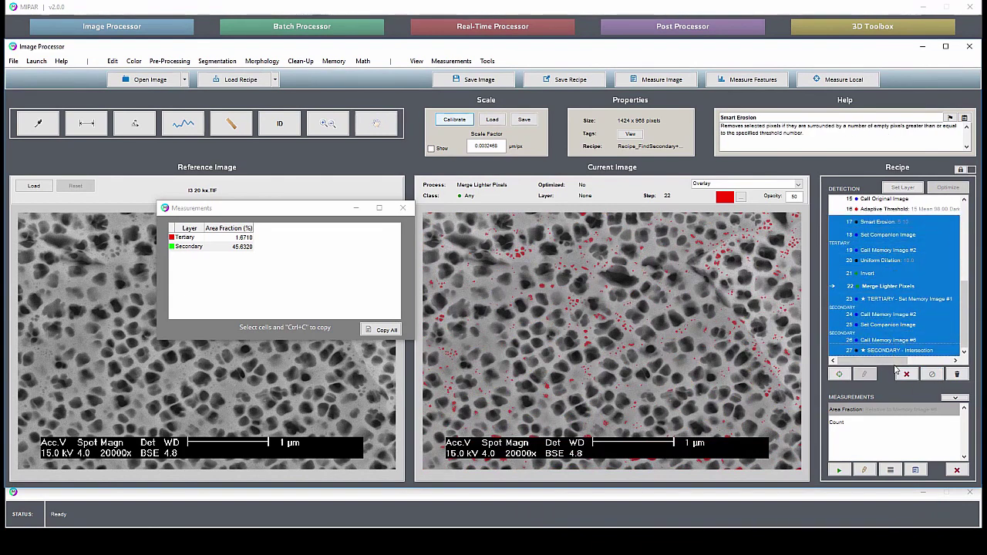
ctrl+click(885, 237)
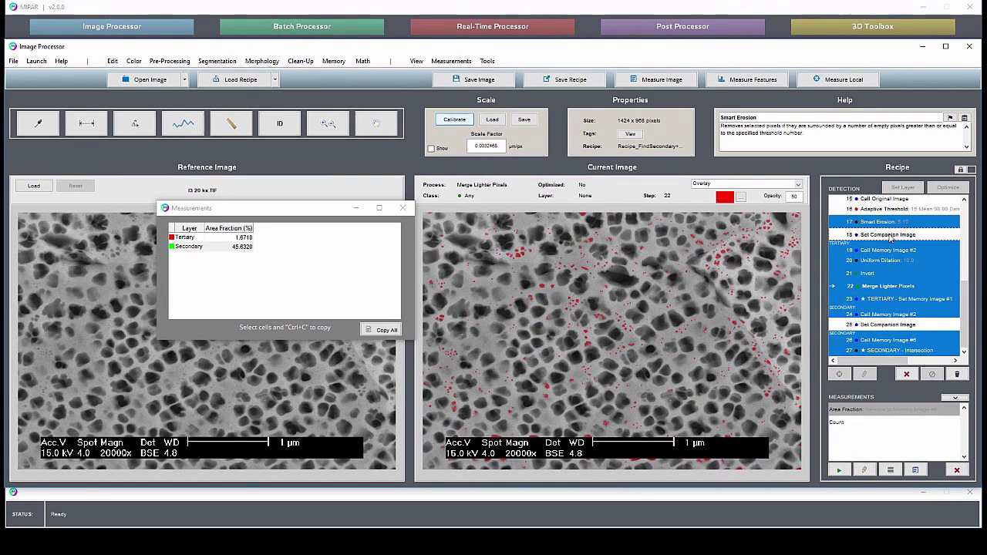
click(907, 374)
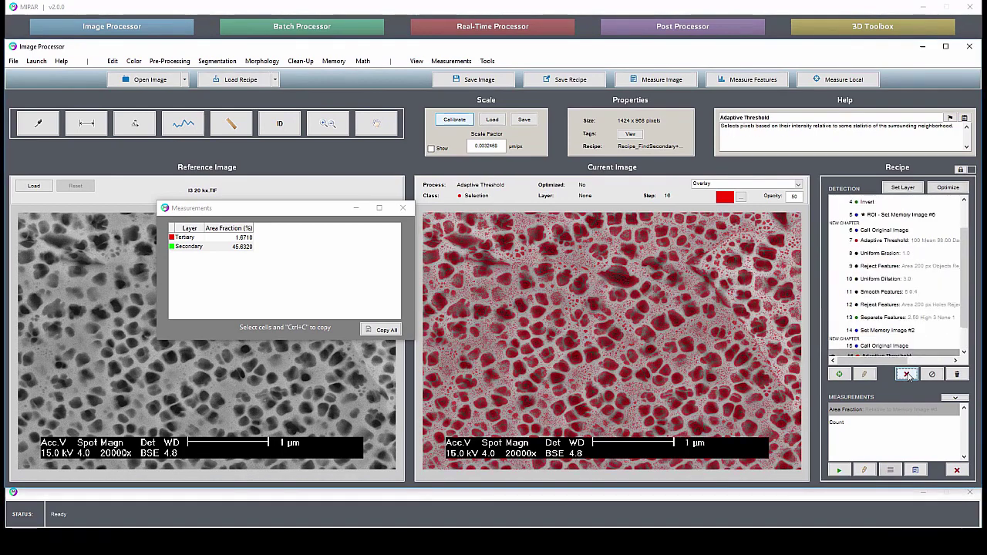
click(112, 61)
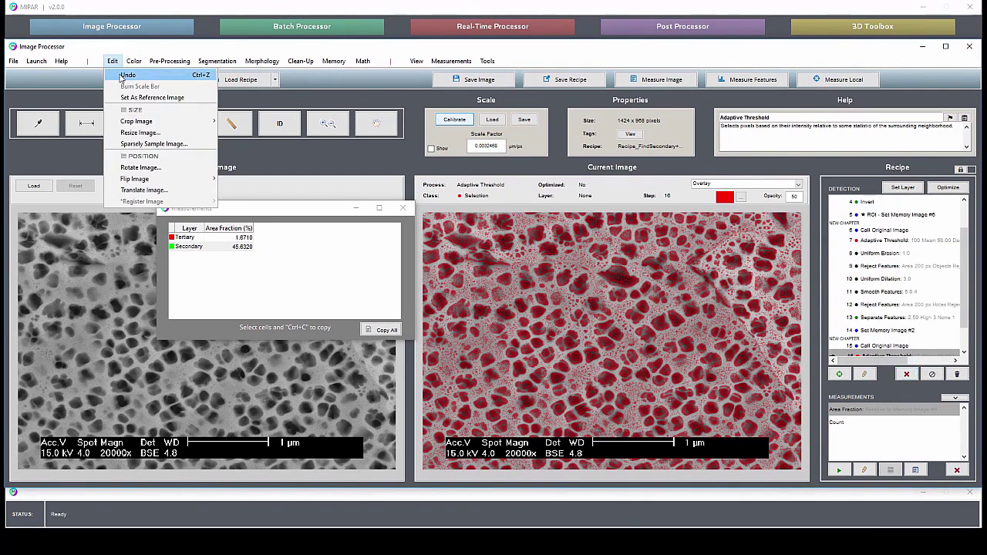
click(130, 73)
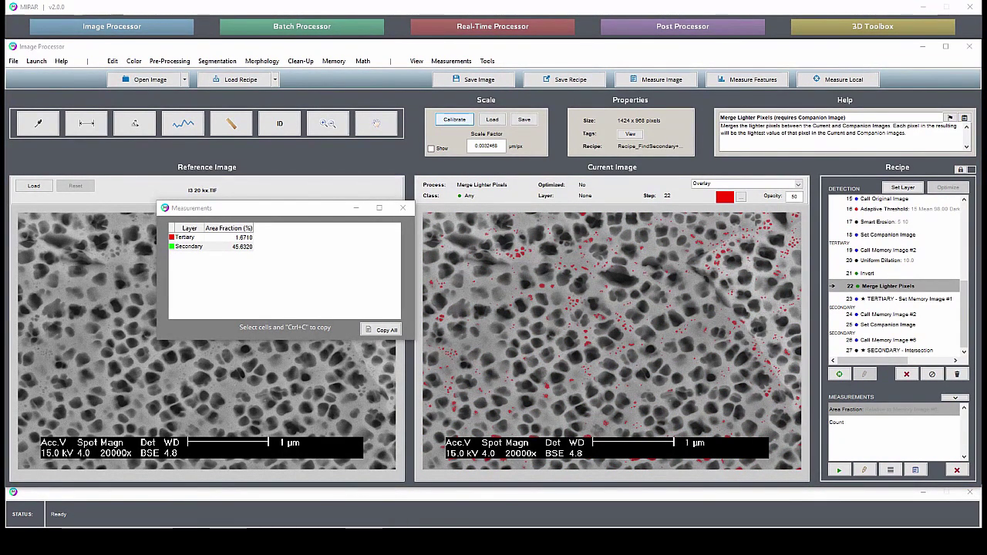
Switch the Current Image display from Overlay to Layers, close the area fraction results, and check the Measurements menu.
click(706, 184)
click(710, 219)
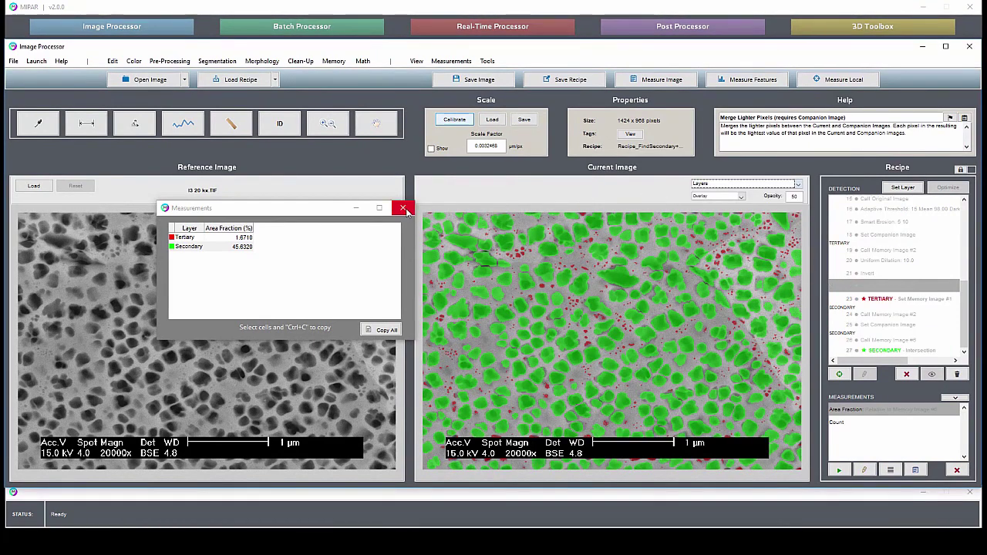
click(403, 208)
click(452, 62)
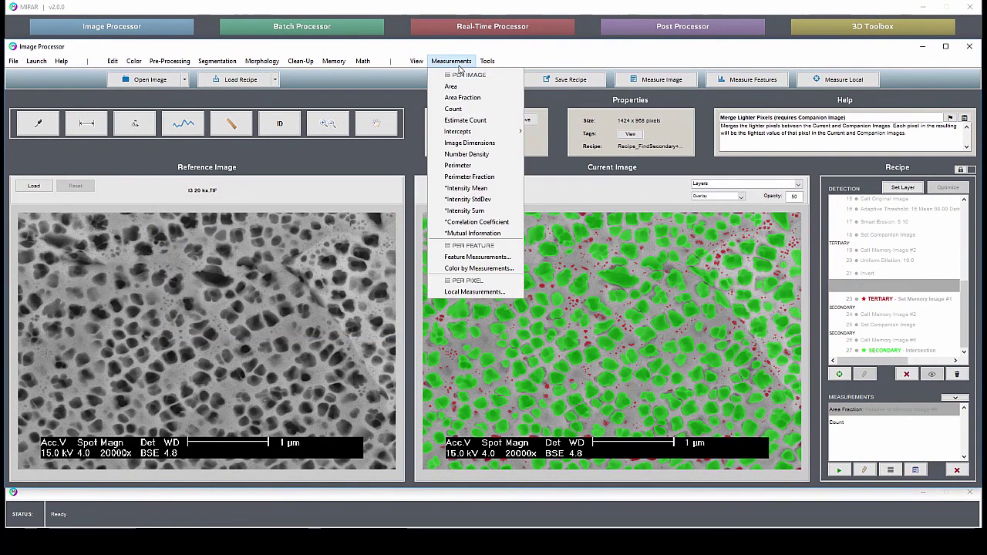
click(456, 61)
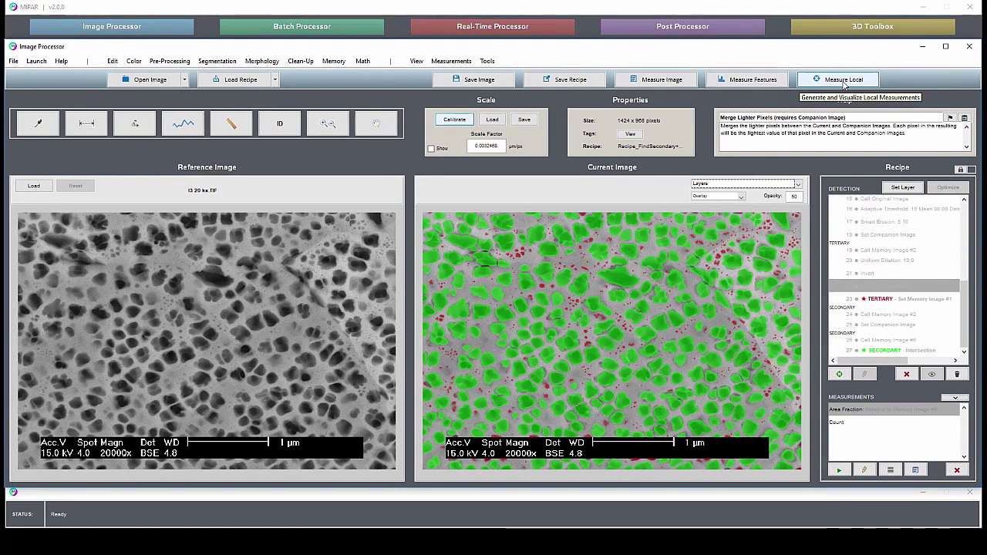
Measure per-feature Area on the Secondary layer and colour particles by area (0.004–0.082 µm²).
click(745, 79)
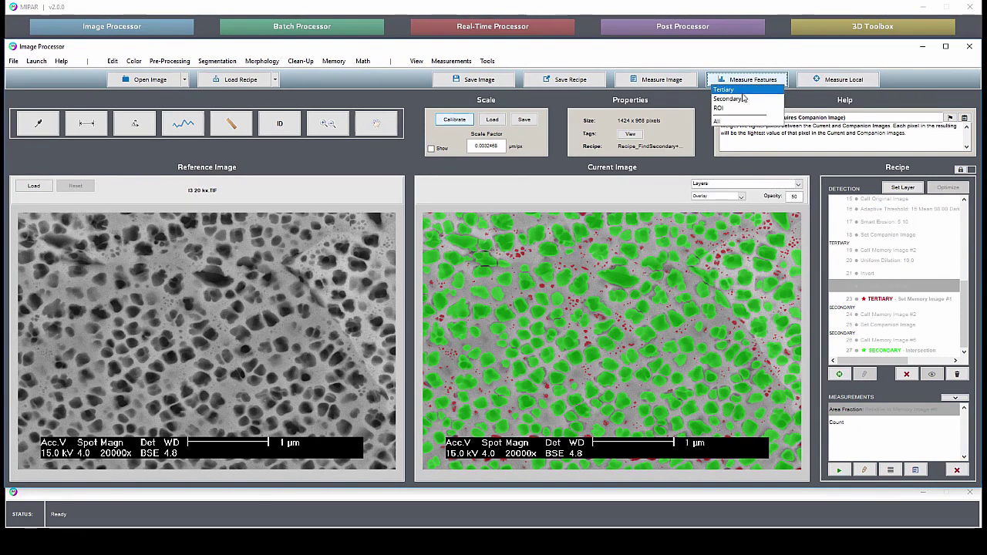
click(735, 100)
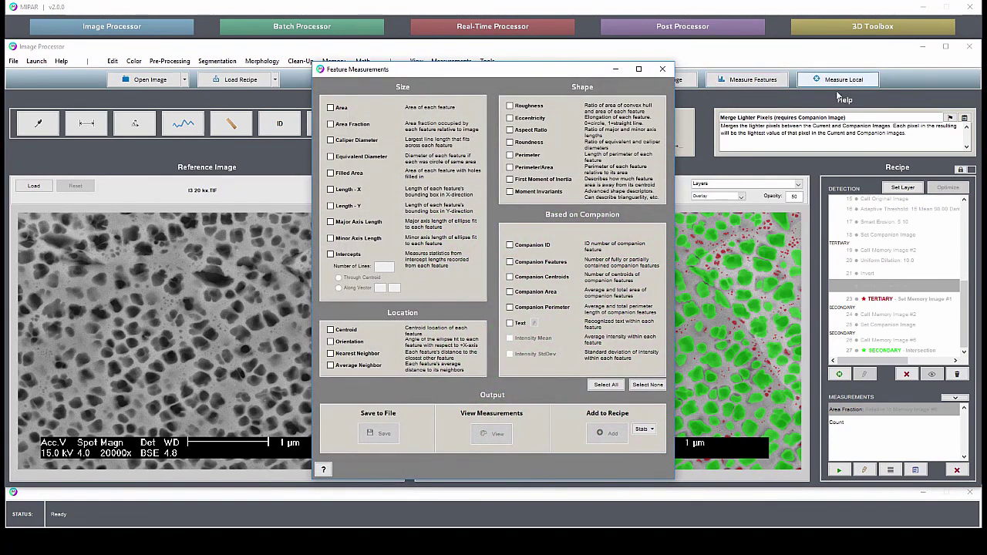
click(331, 108)
click(498, 434)
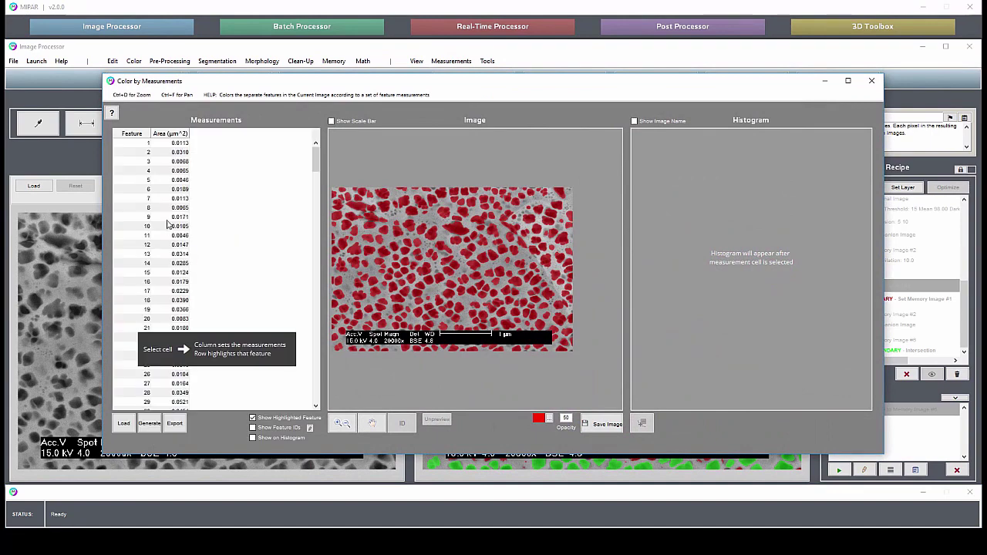
click(180, 207)
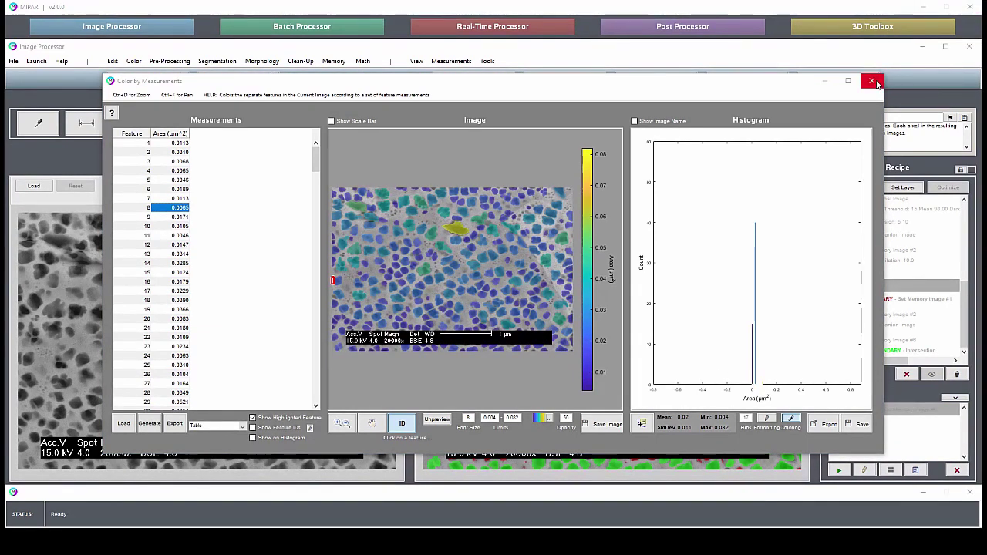
Close the Color by Measurements view and bring up the Gamma Prime folder of images and recipes.
click(873, 81)
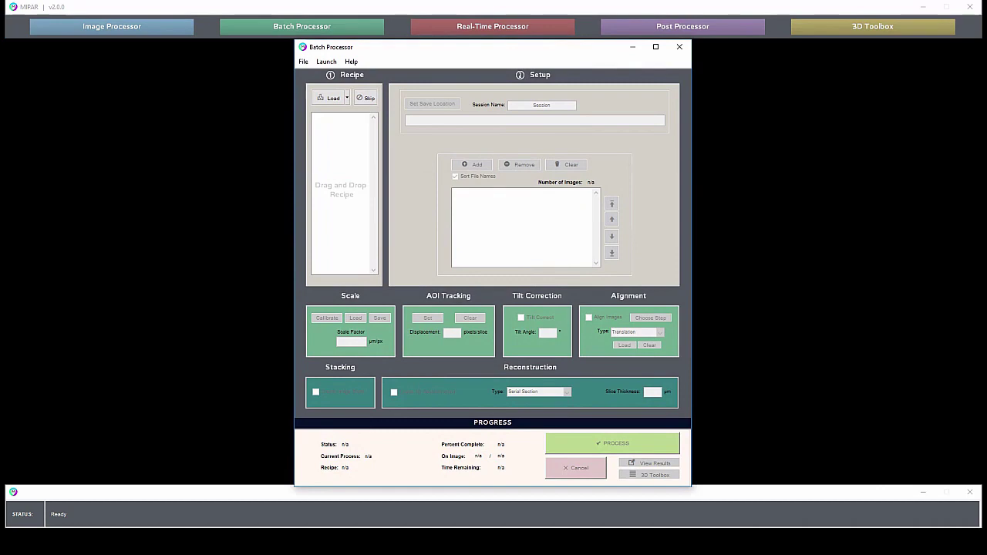
key(alt+Tab)
Load the v200 .rcp recipe into the Batch Processor's Recipe panel.
drag(375, 34, 578, 24)
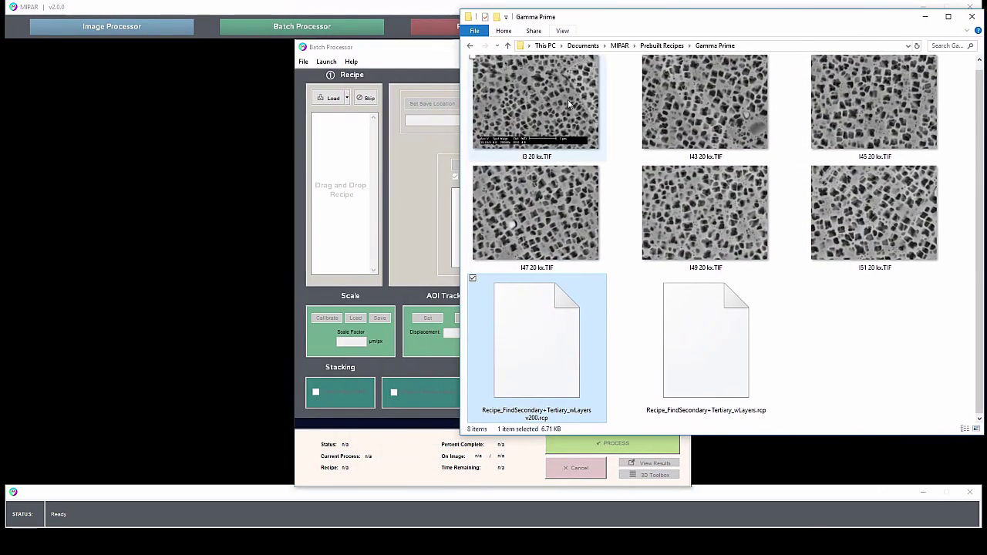
drag(532, 340, 340, 220)
drag(792, 27, 839, 23)
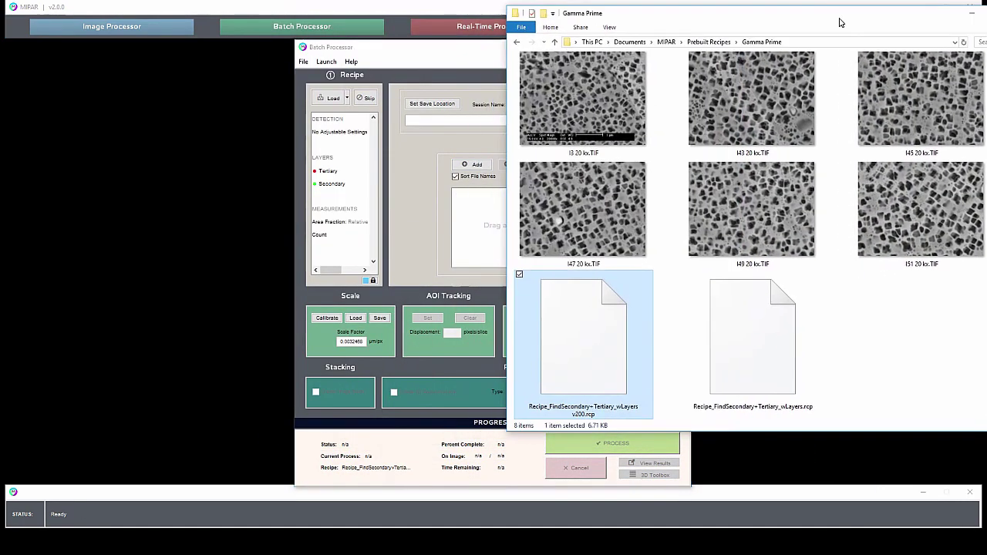
Add all six TIF images, from I3 20 kx.TIF onward, to the Setup list and start processing.
click(583, 104)
shift+click(922, 216)
drag(594, 121, 509, 224)
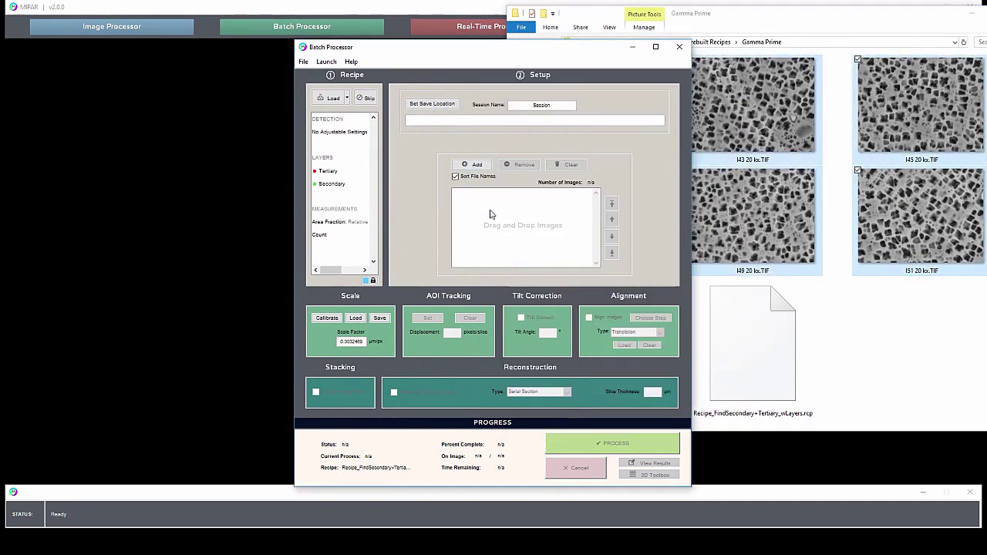
click(594, 446)
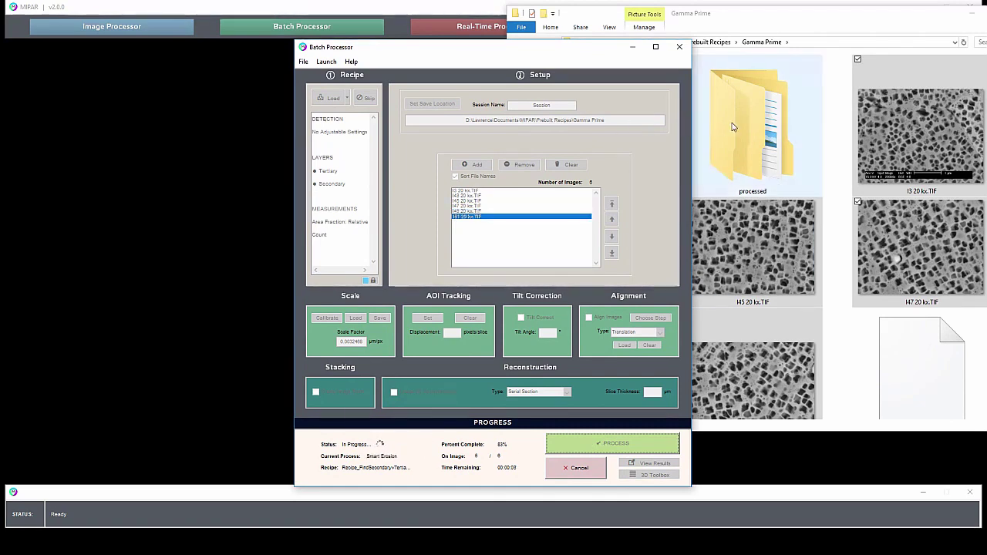
Inspect the six _Secondary.tif masks in processed\Secondary, then return to the Gamma Prime folder.
double_click(752, 132)
click(548, 74)
double_click(550, 75)
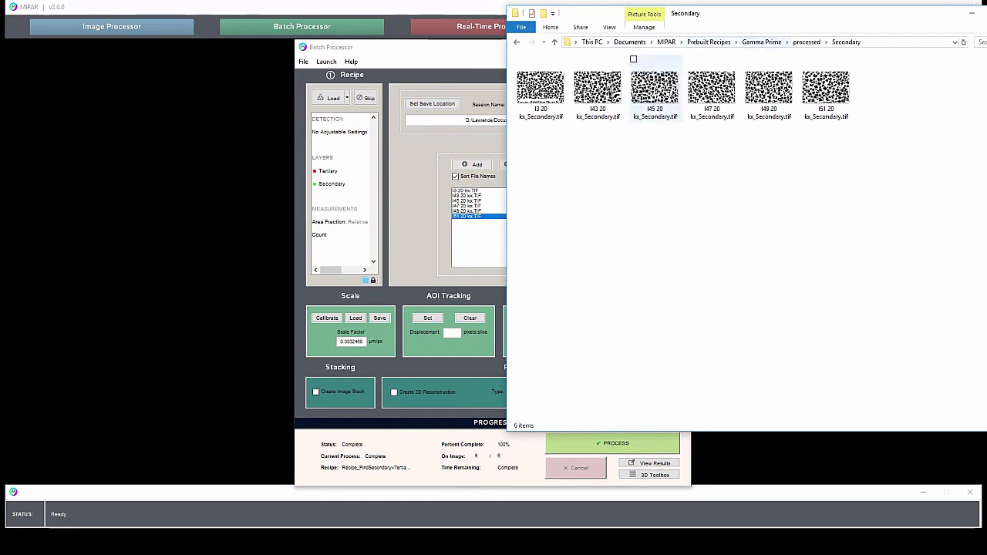
click(769, 41)
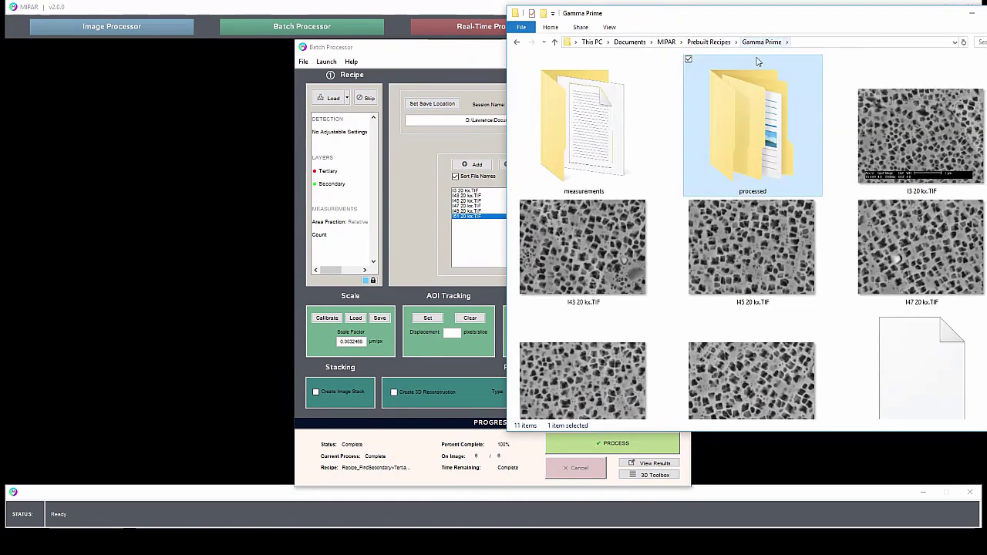
scroll(795, 327, down, 3)
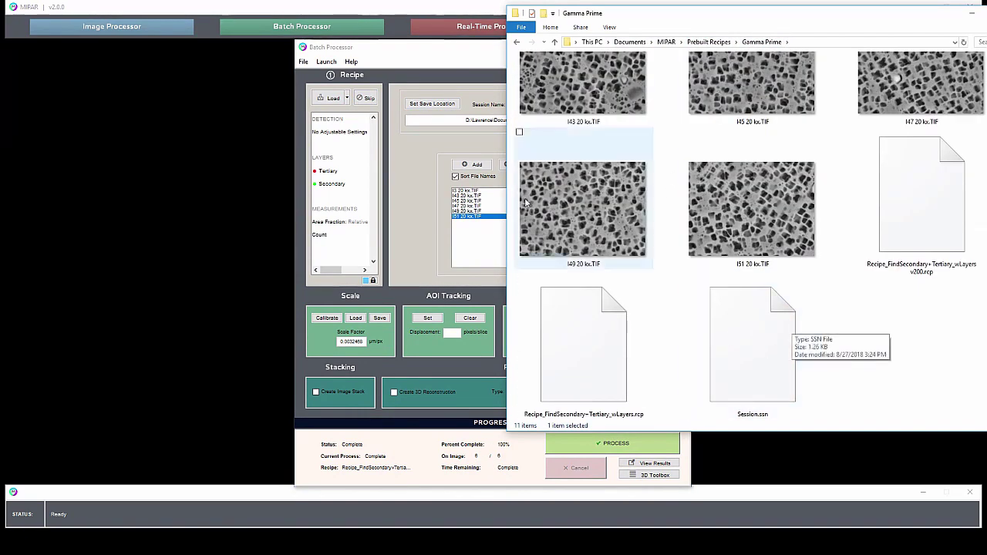
drag(454, 47, 258, 39)
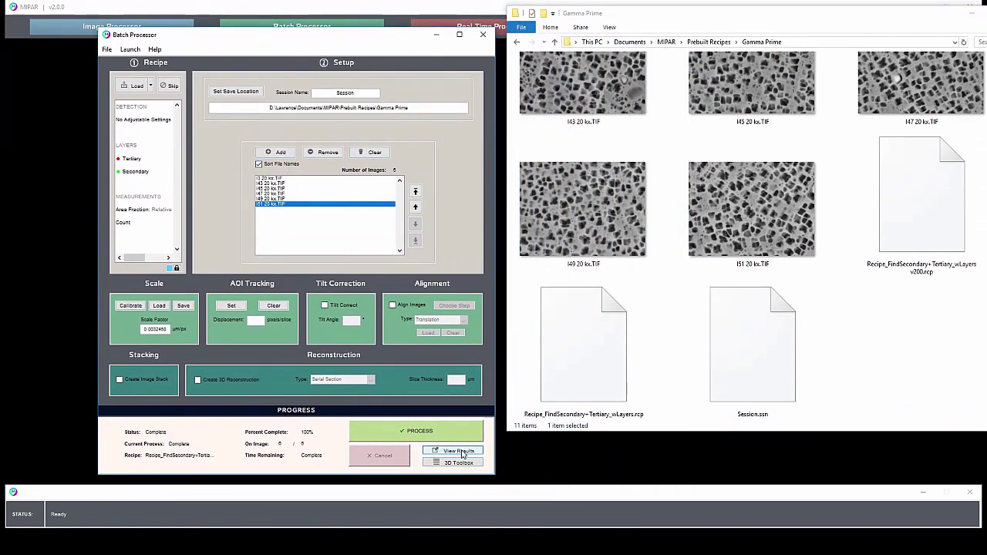
Select Session.ssn and view the batch results in the Post Processor.
click(756, 396)
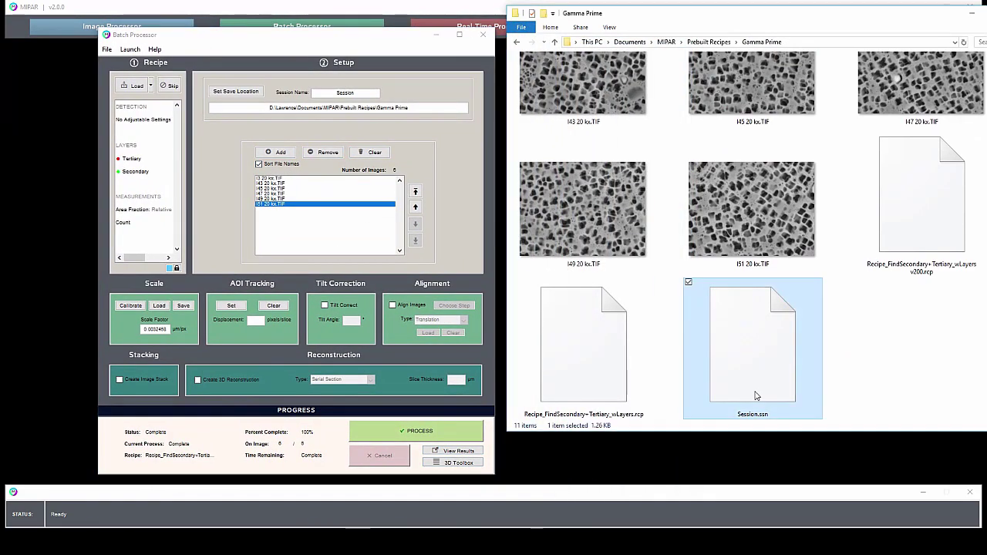
click(466, 454)
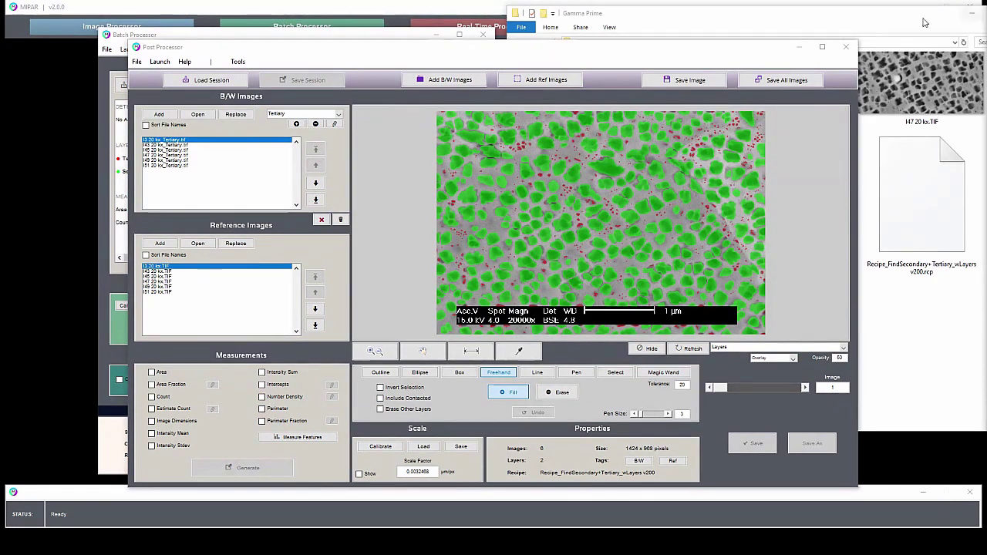
Close the Explorer folder window and the Batch Processor.
drag(960, 25, 801, 20)
click(864, 7)
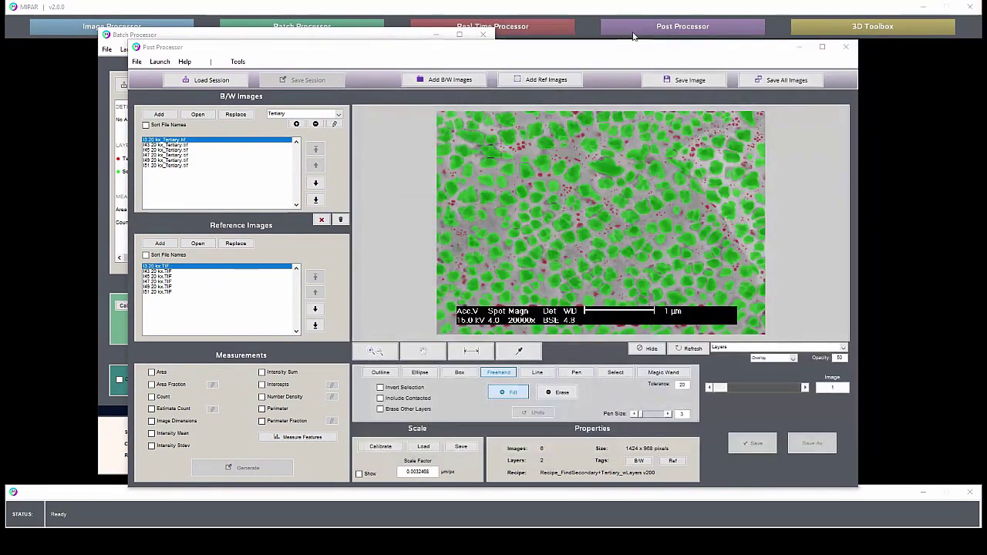
click(483, 35)
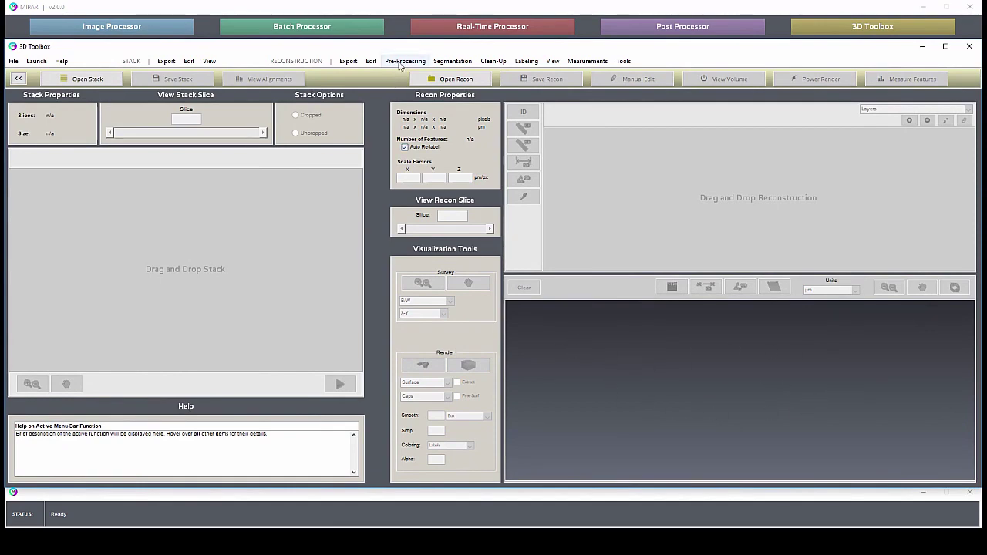
Look over the 3D Toolbox's reconstruction Clean-Up operations, then dismiss the menu.
click(494, 61)
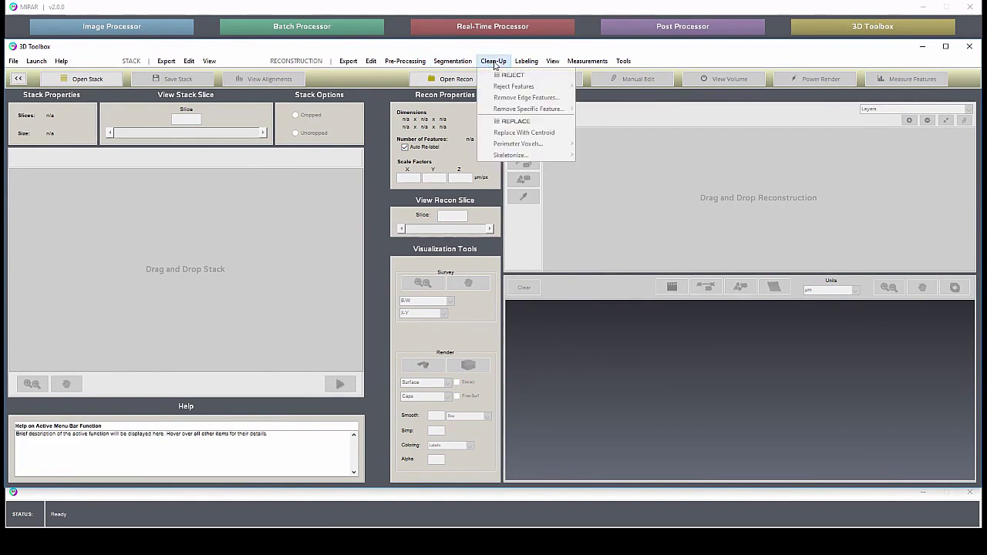
mouse_move(411, 63)
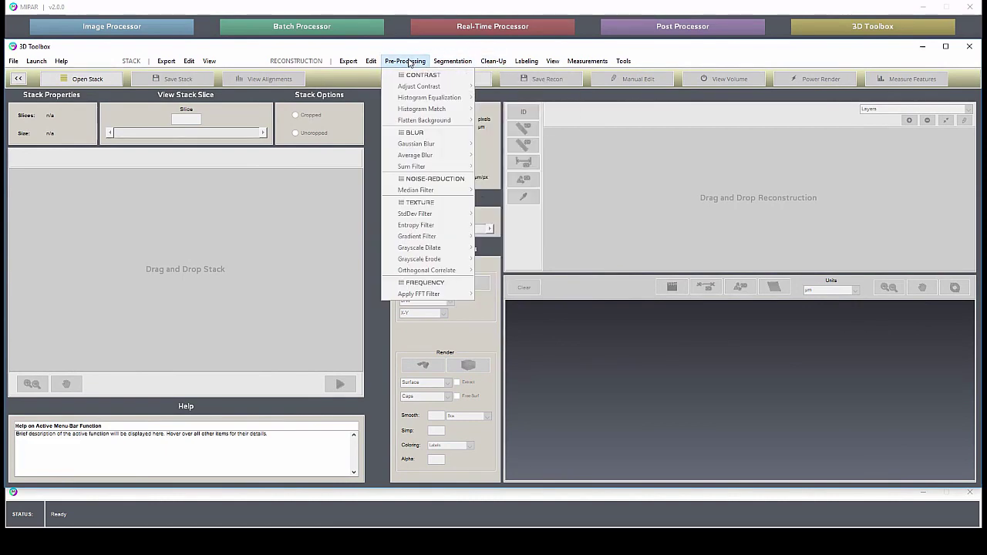
click(448, 64)
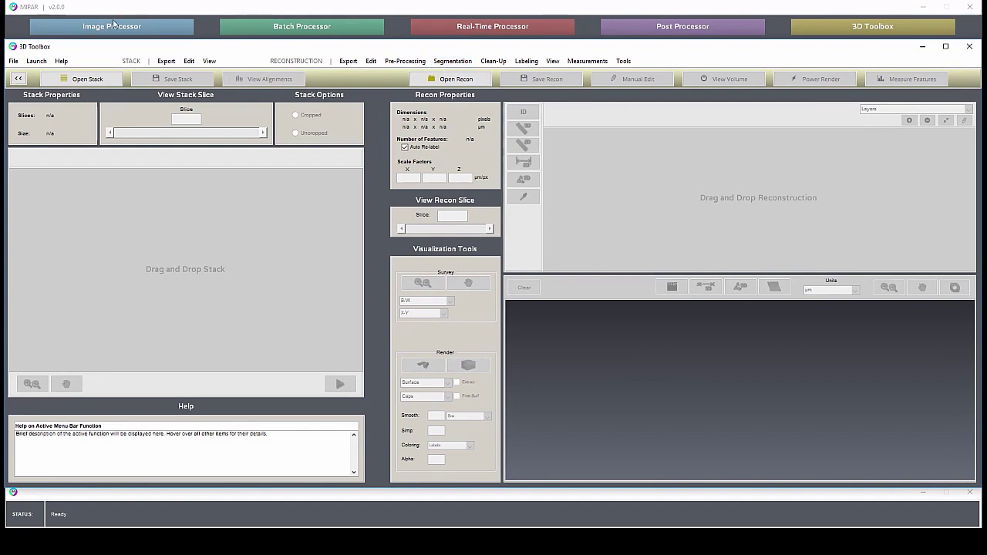